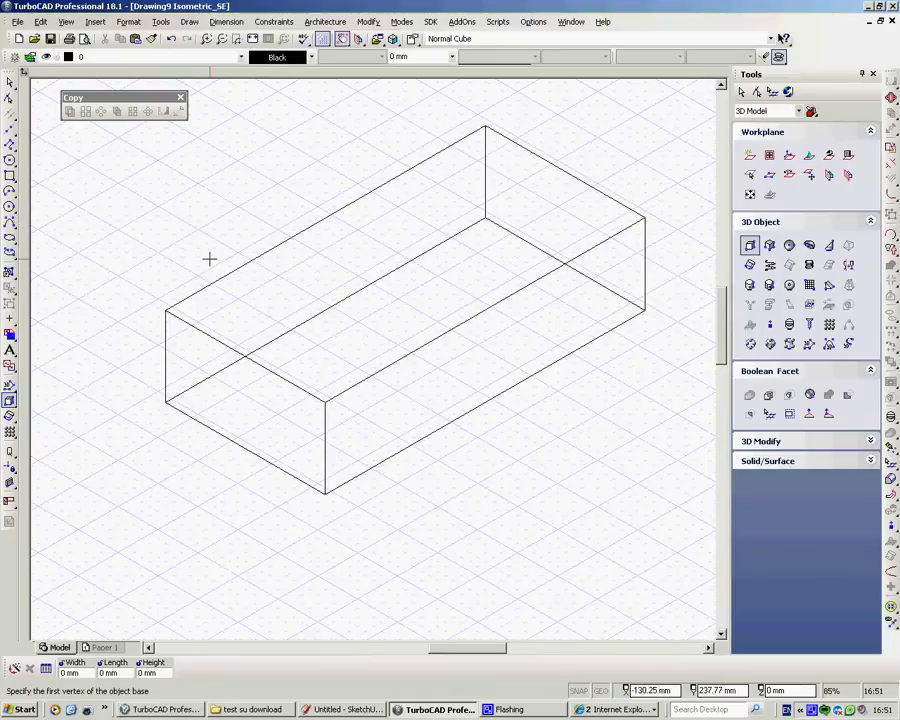
# Step: Leave the box command, start the Line tool and set the workplane to the box's front long face
pyautogui.press('Escape')
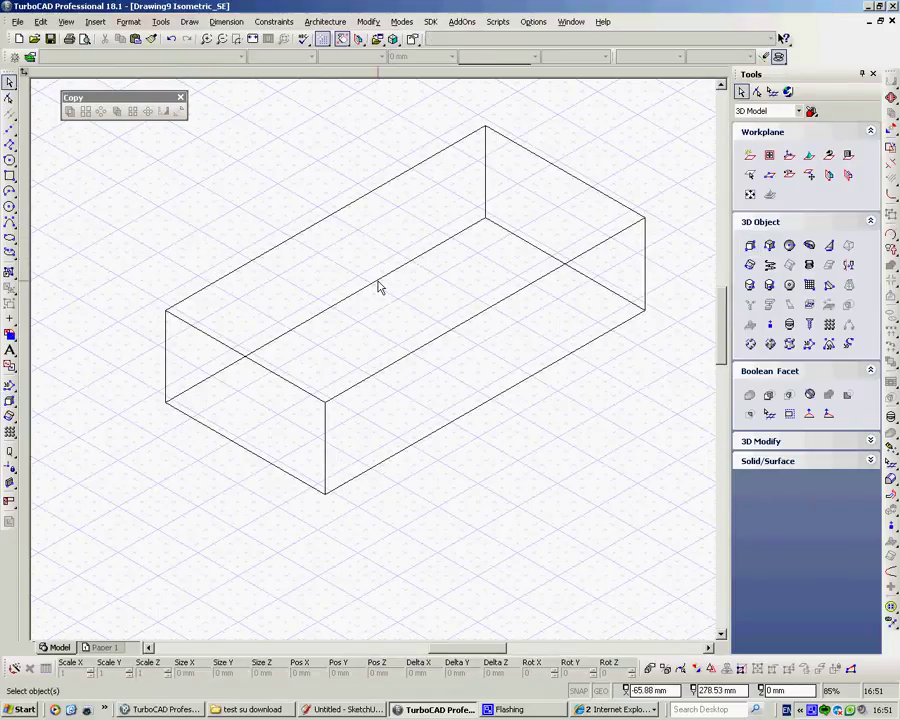
pyautogui.scroll(1, 376, 364)
pyautogui.scroll(-1, 376, 365)
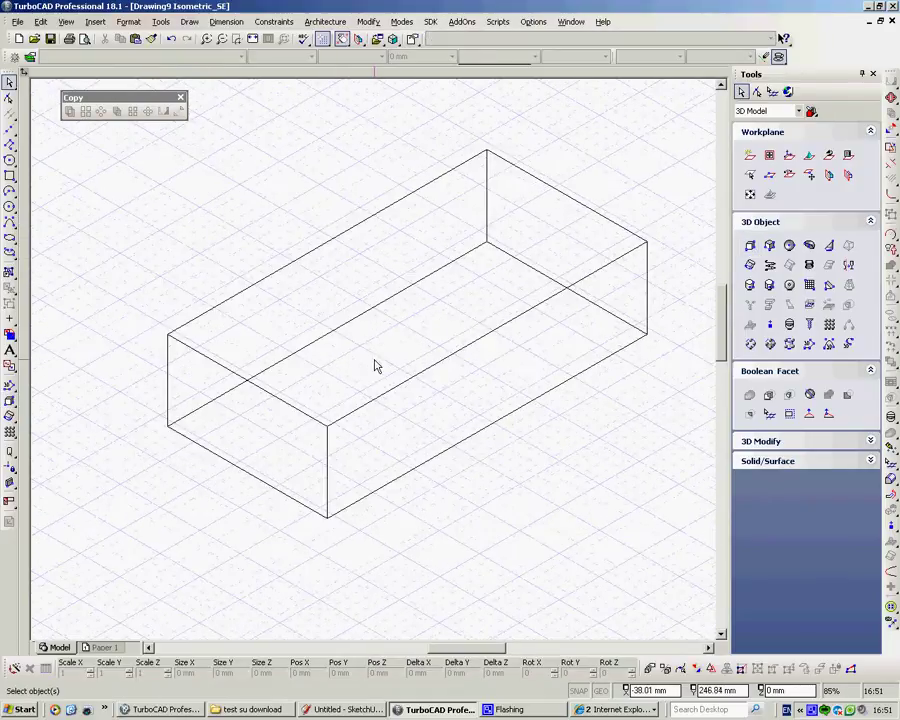
pyautogui.rightClick(363, 174)
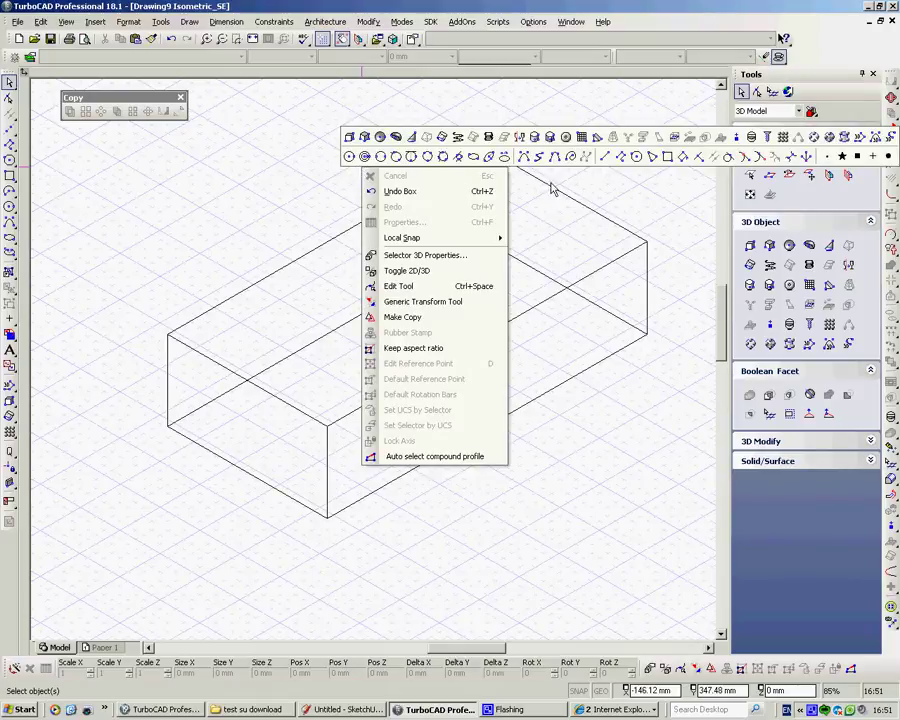
pyautogui.click(604, 157)
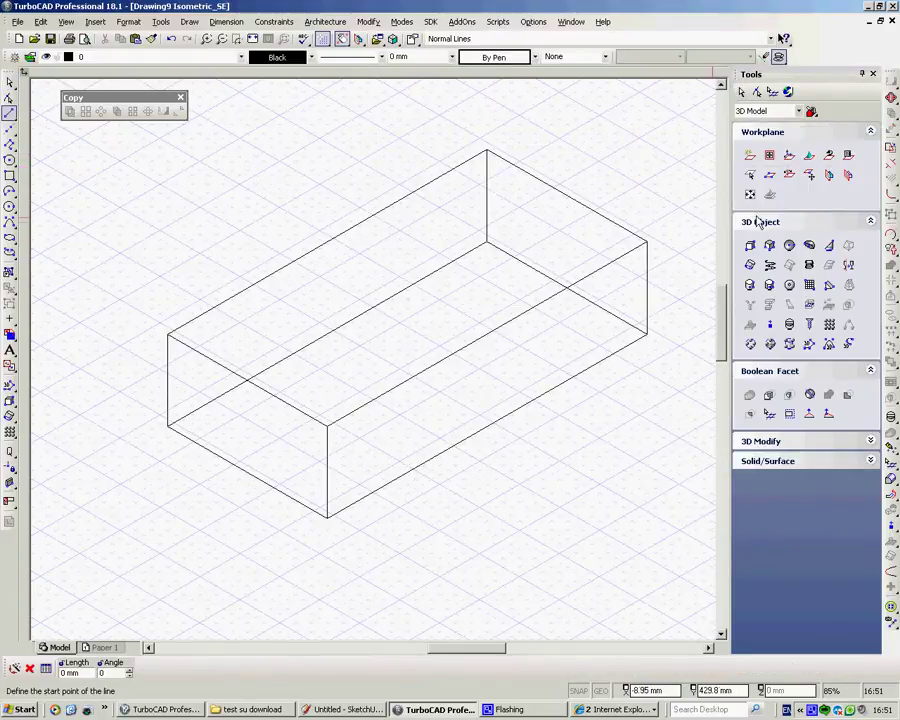
pyautogui.click(828, 176)
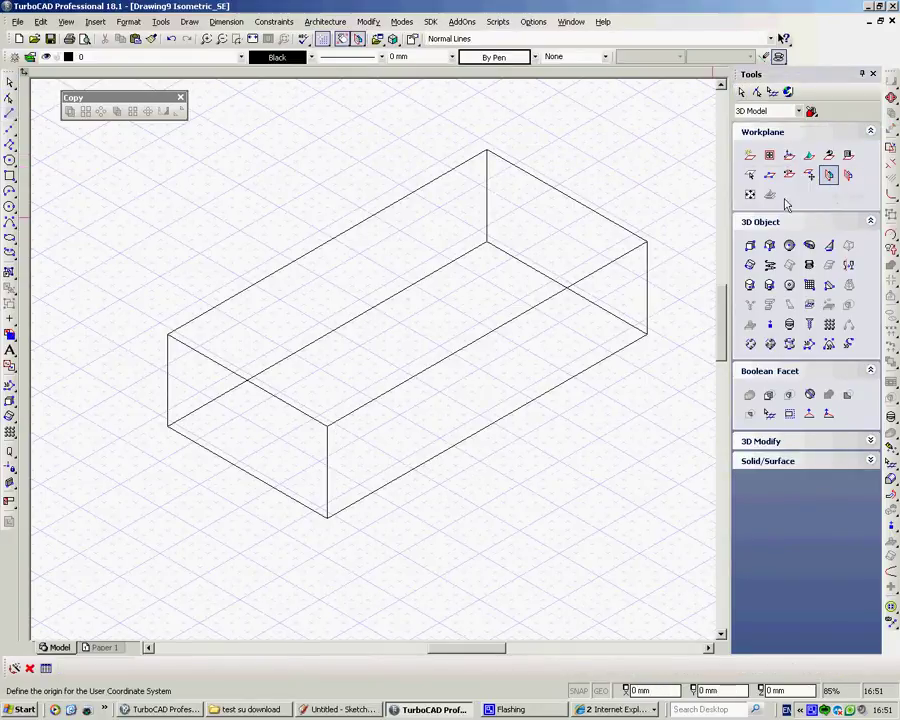
pyautogui.click(508, 366)
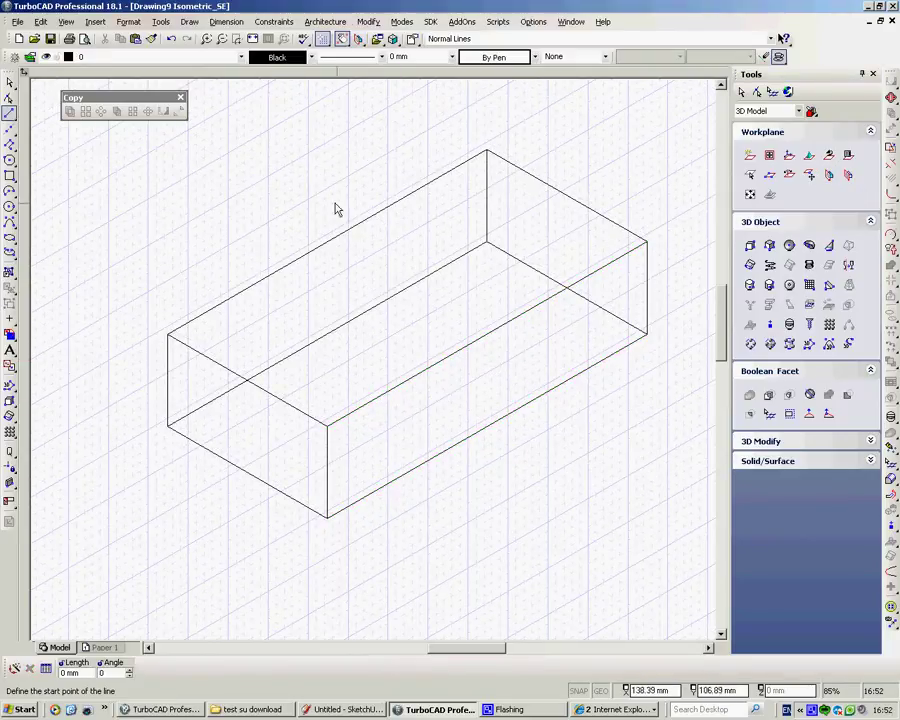
# Step: Draw lines over the two vertical edges of the box's front long face and connect their midpoints with another line
pyautogui.rightClick(292, 182)
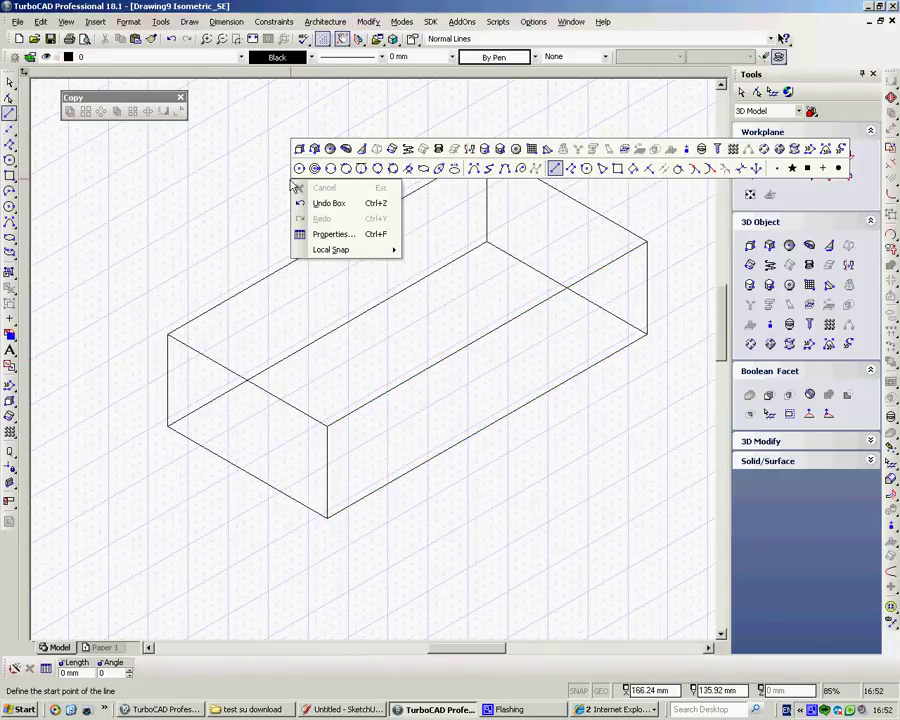
pyautogui.click(556, 170)
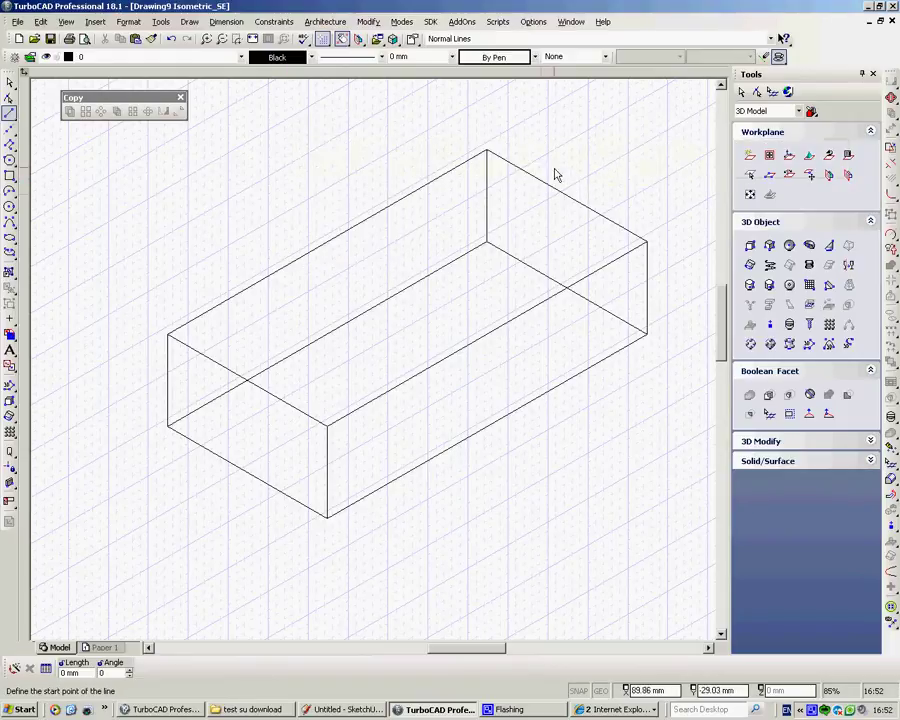
pyautogui.click(327, 426)
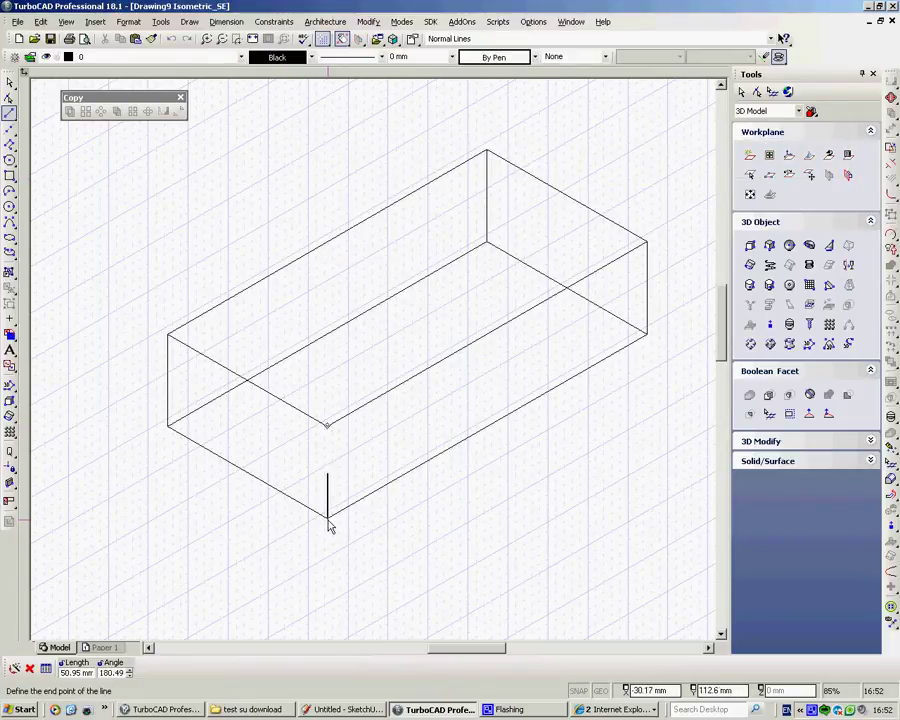
pyautogui.click(327, 517)
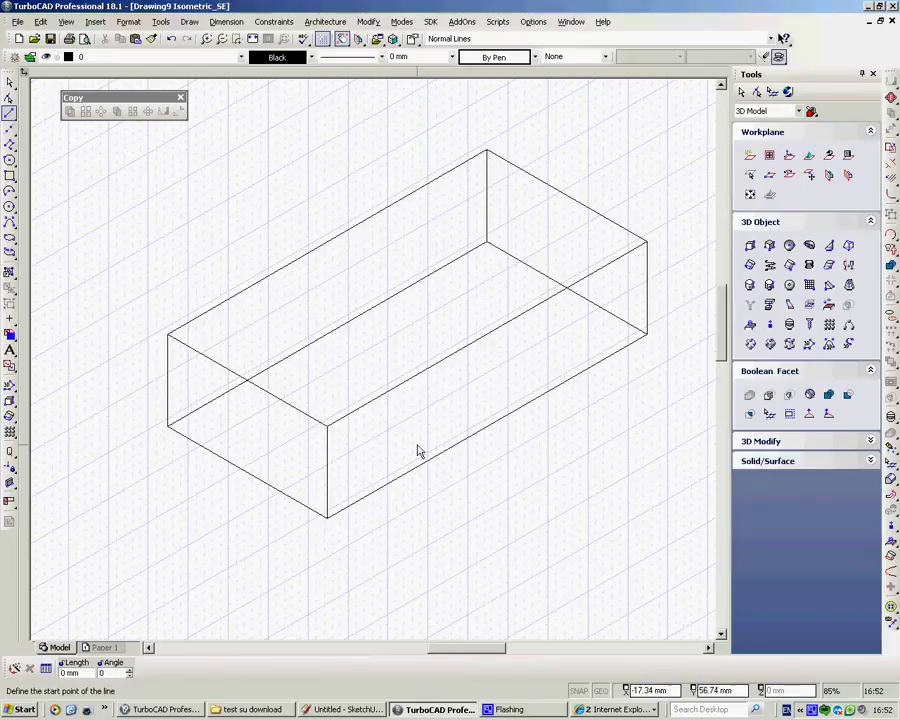
pyautogui.click(646, 243)
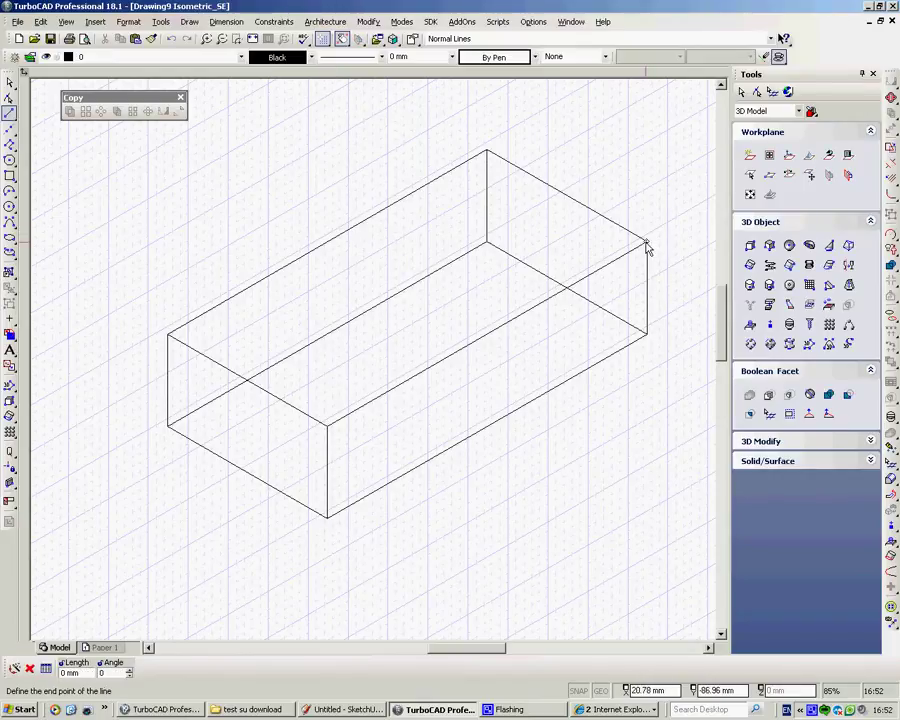
pyautogui.click(646, 336)
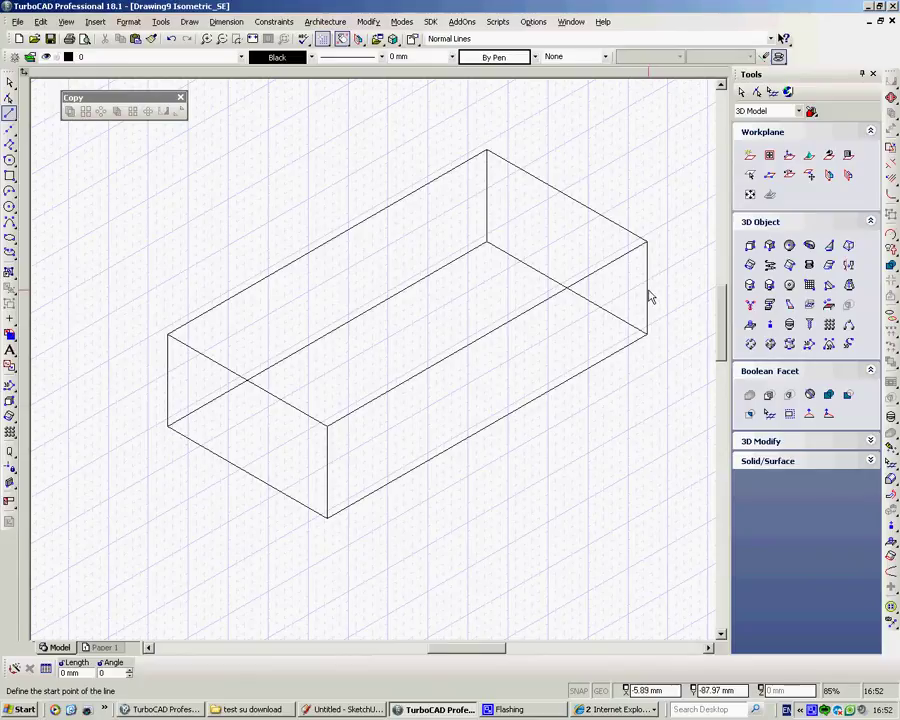
pyautogui.click(647, 289)
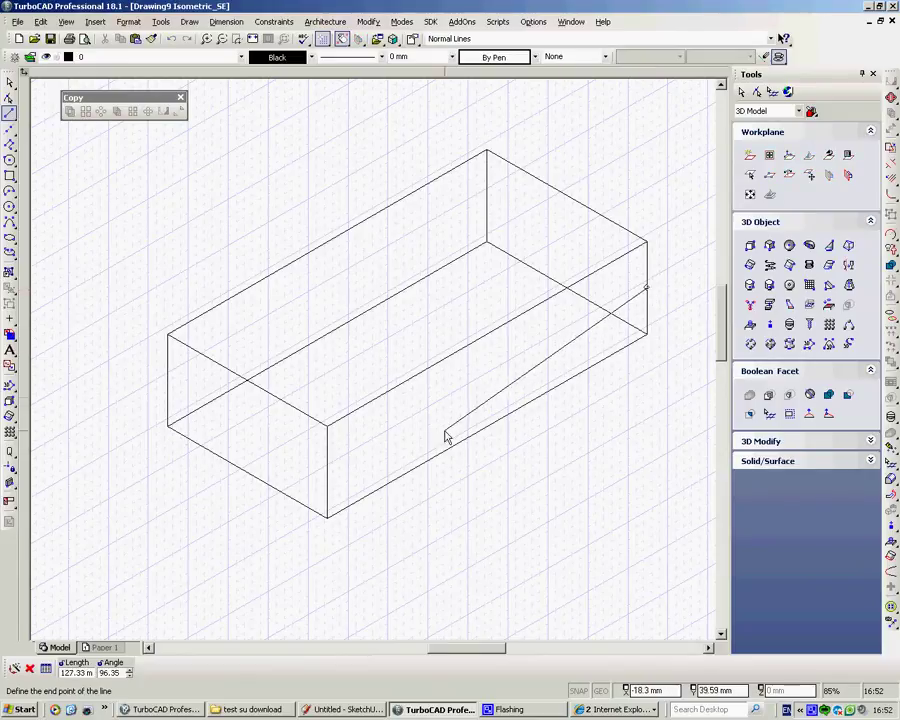
pyautogui.click(329, 468)
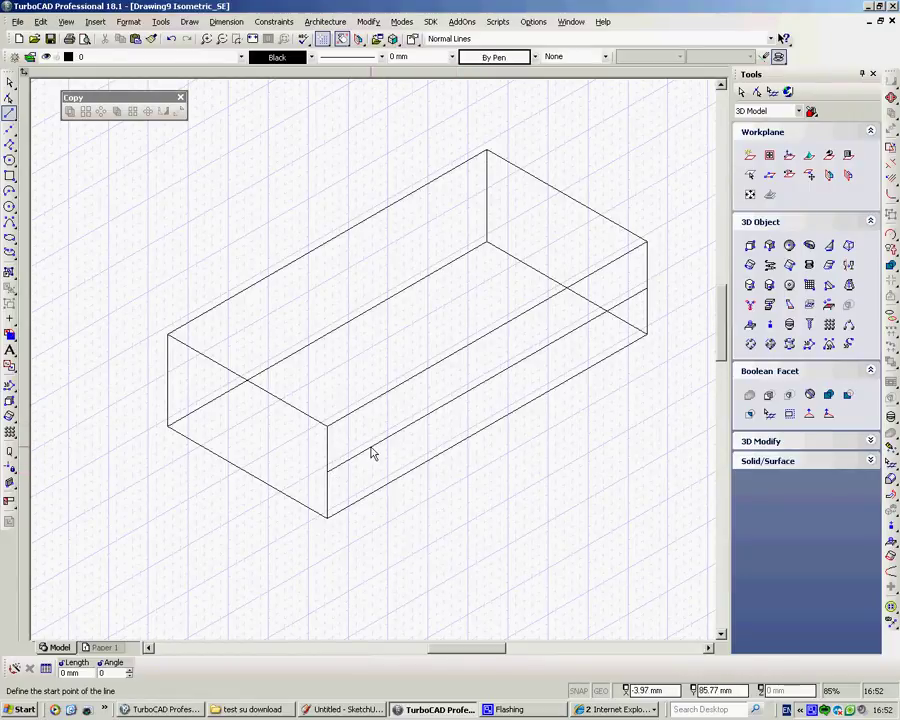
# Step: Create parallel lines offset 20 mm inward from both vertical edge lines on the front long face
pyautogui.rightClick(331, 167)
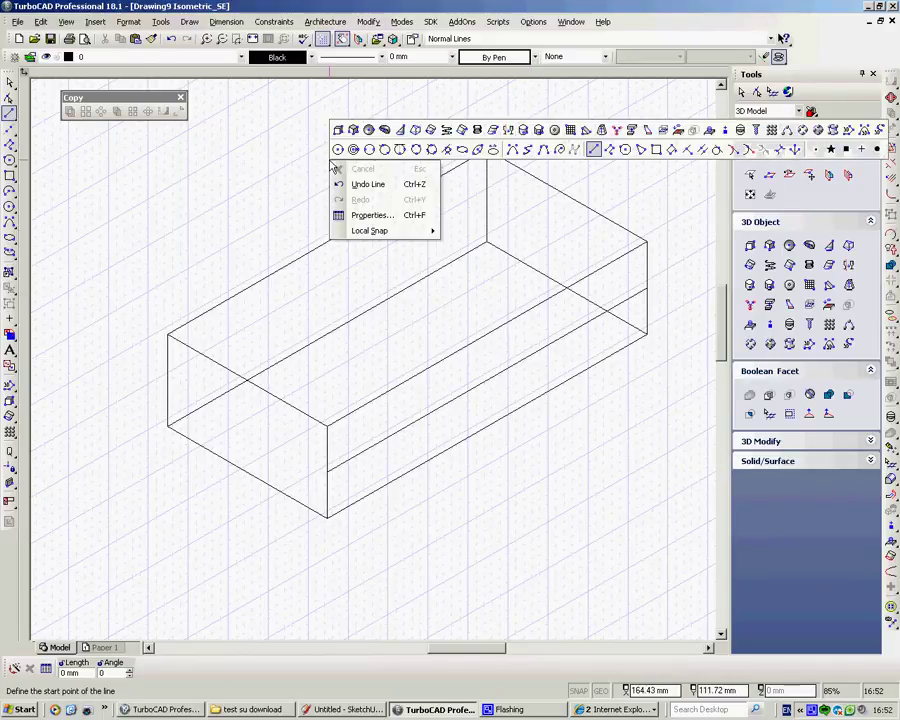
pyautogui.click(703, 150)
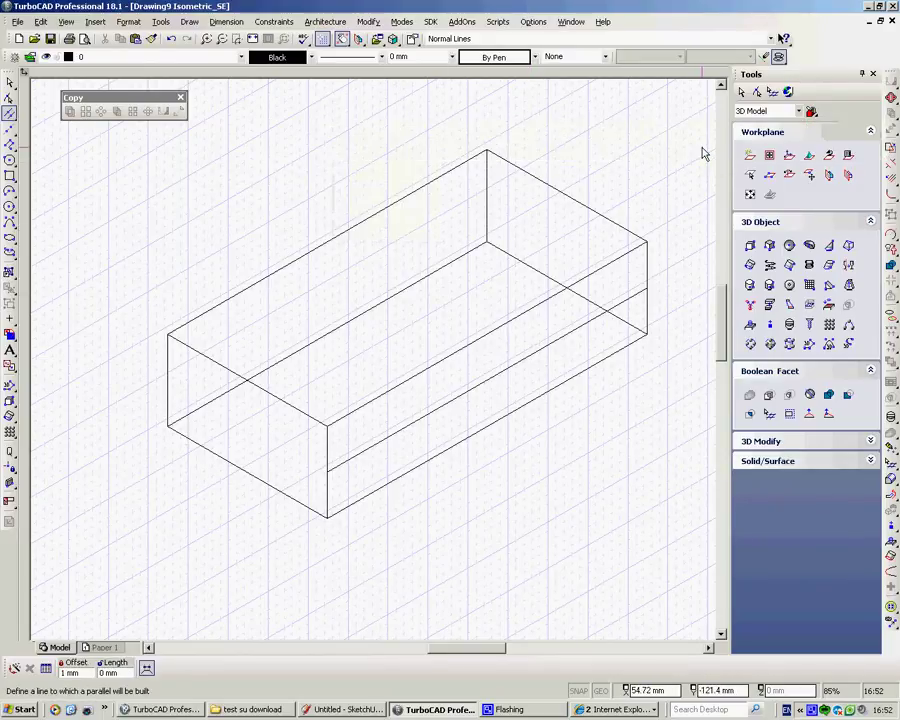
pyautogui.doubleClick(70, 673)
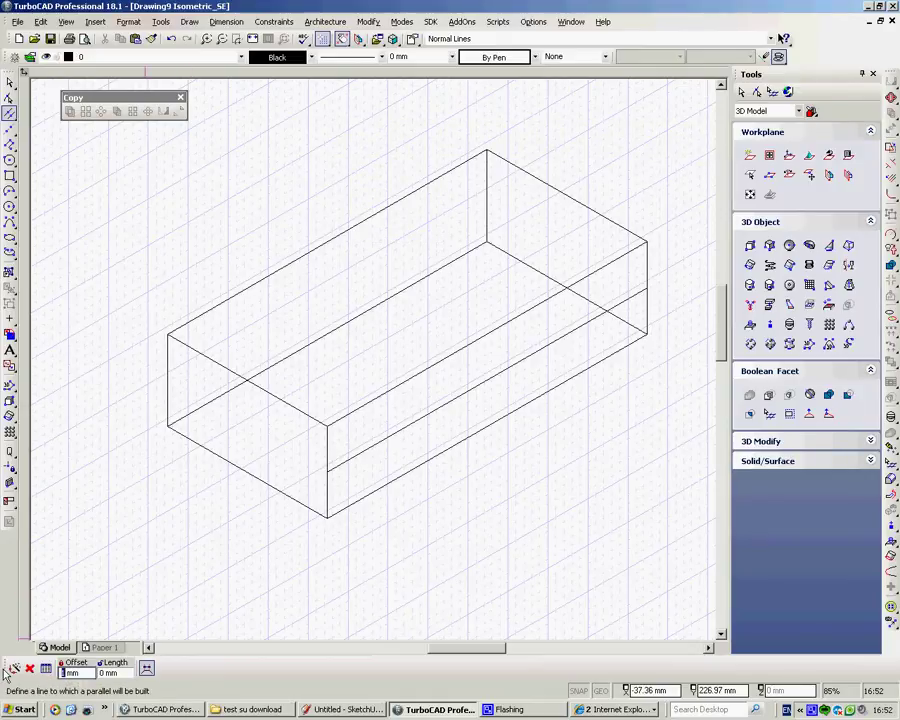
pyautogui.write('20')
pyautogui.press('Return')
pyautogui.click(329, 496)
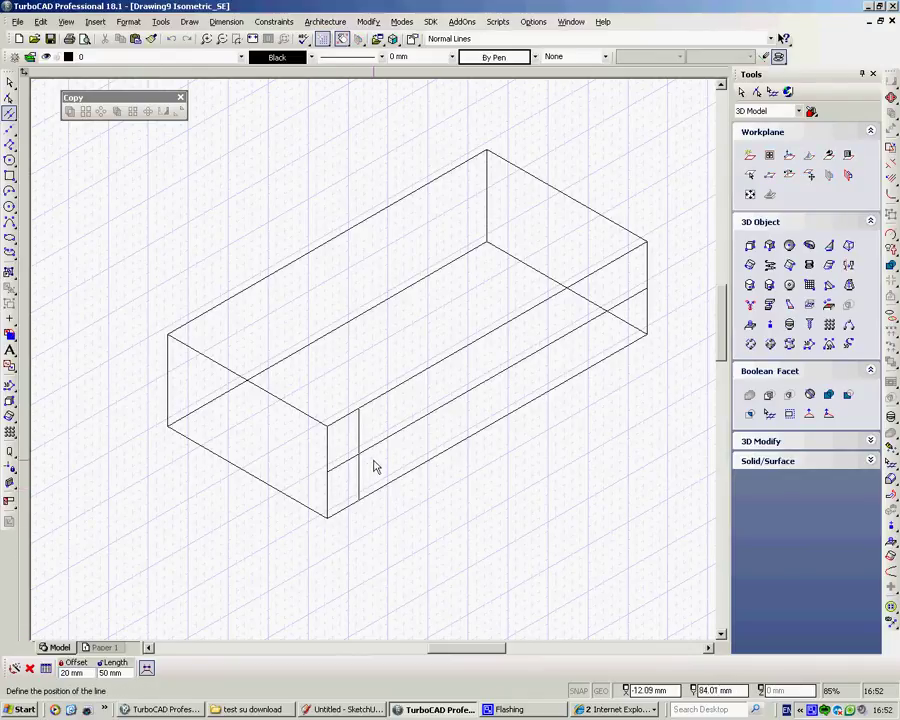
pyautogui.click(356, 458)
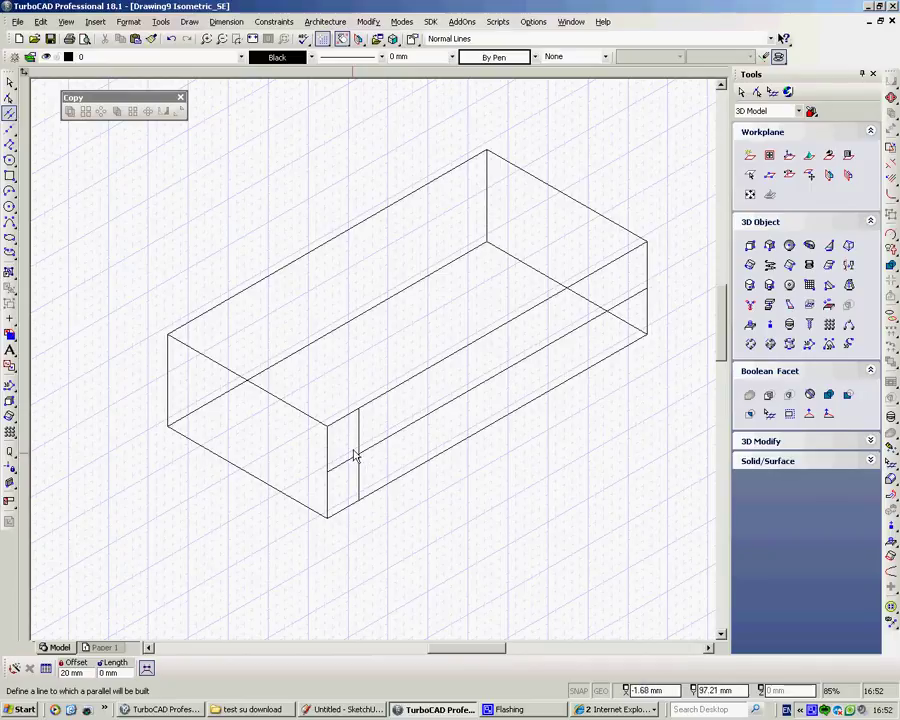
pyautogui.click(647, 311)
pyautogui.click(620, 326)
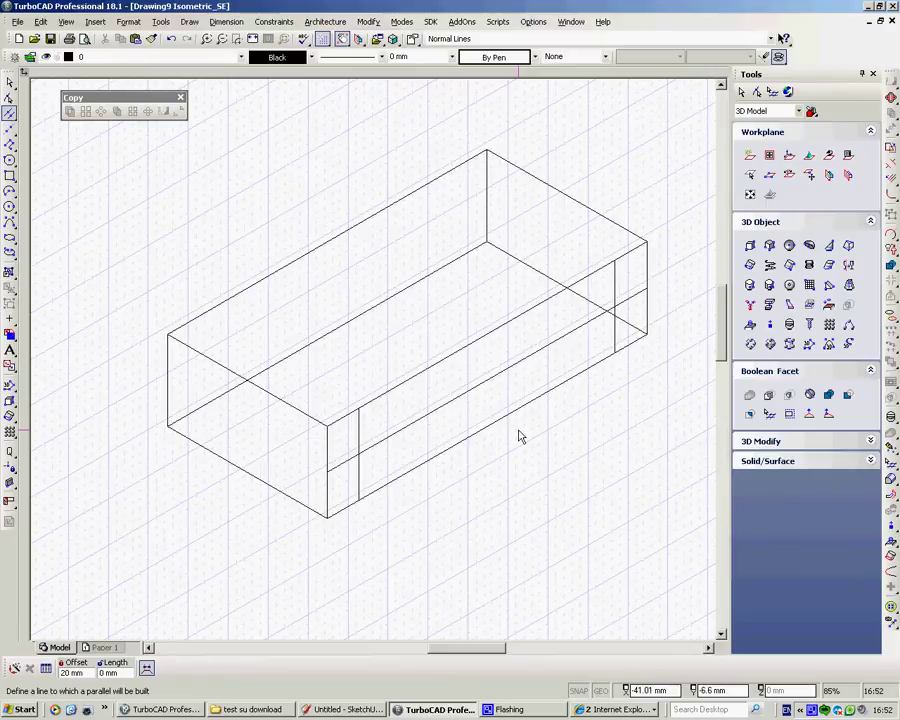
pyautogui.press('Escape')
# Step: Recolour the midline, both offset lines and the near-end vertical edge line on the front face to Orange Red
pyautogui.scroll(2, 486, 413)
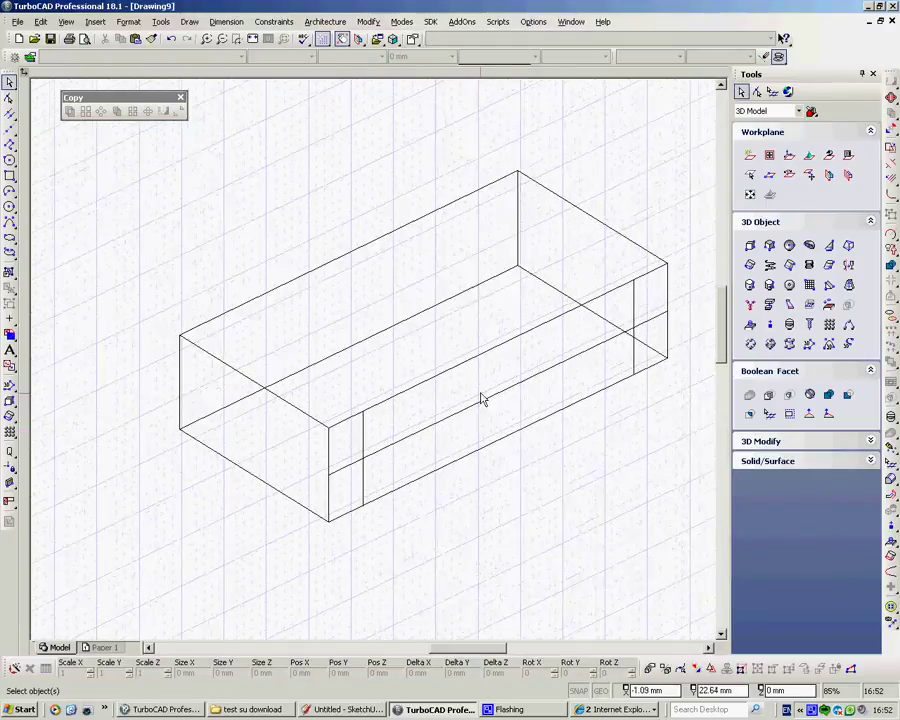
pyautogui.moveTo(486, 650); pyautogui.dragTo(494, 650)
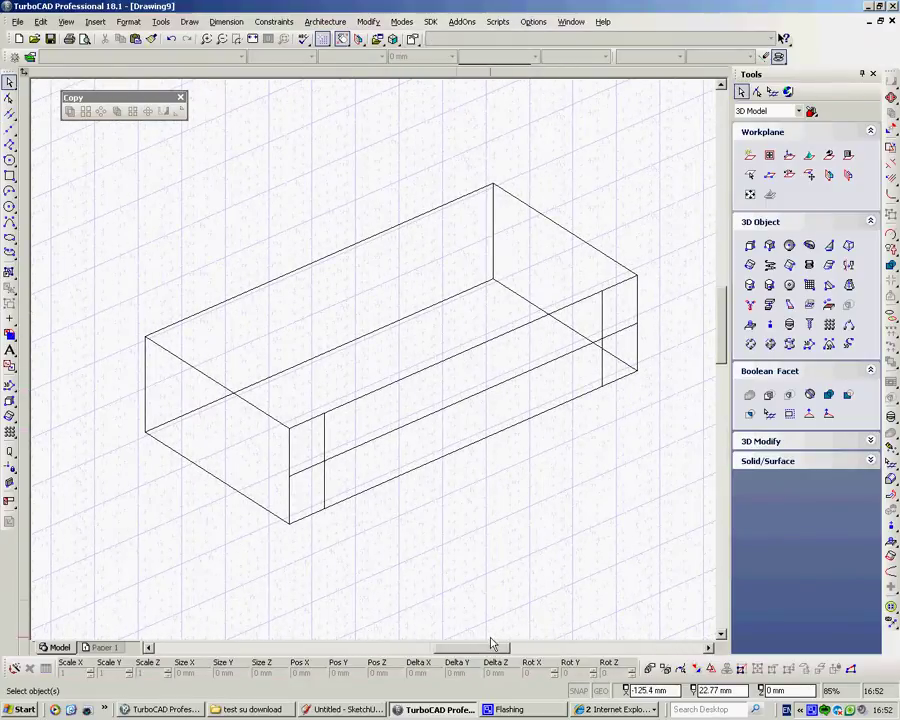
pyautogui.moveTo(214, 325)
pyautogui.mouseDown()
pyautogui.moveTo(307, 460)
pyautogui.moveTo(558, 560)
pyautogui.moveTo(694, 528)
pyautogui.moveTo(698, 553)
pyautogui.mouseUp()
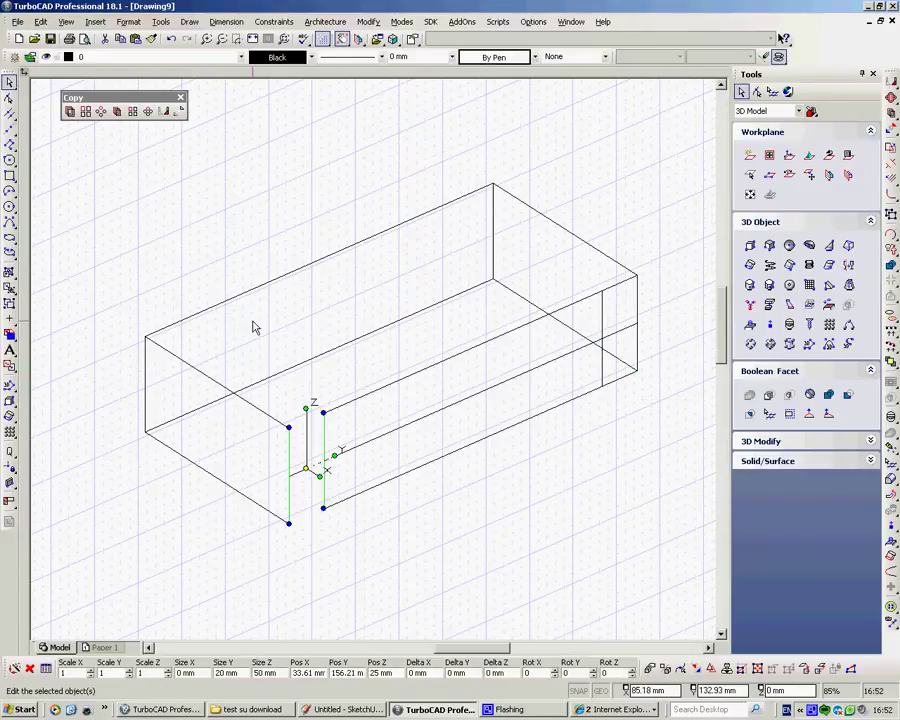
pyautogui.moveTo(201, 282); pyautogui.dragTo(701, 548)
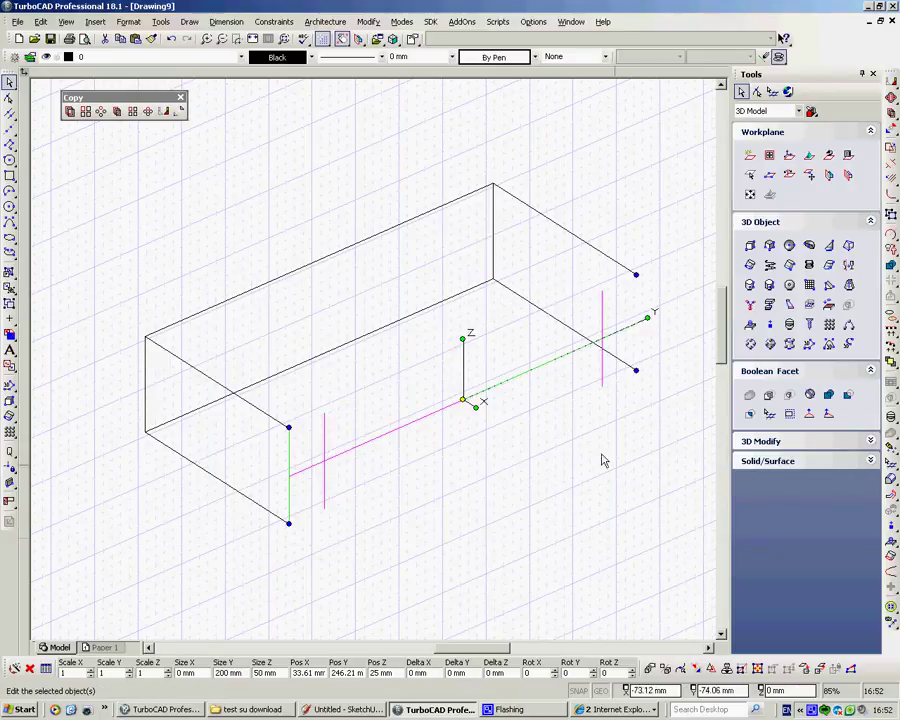
pyautogui.click(305, 57)
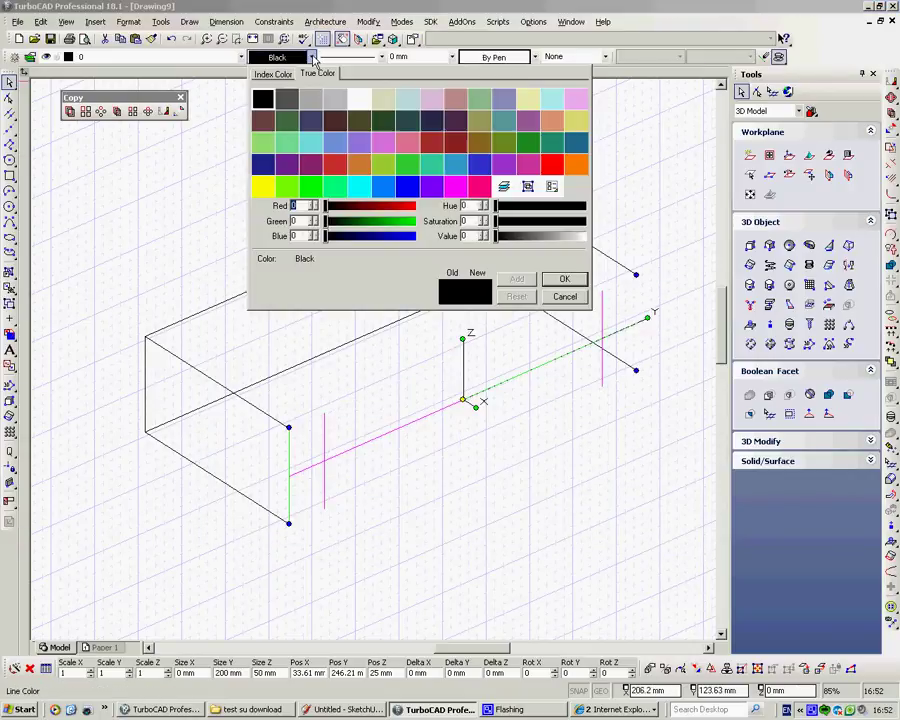
pyautogui.click(480, 187)
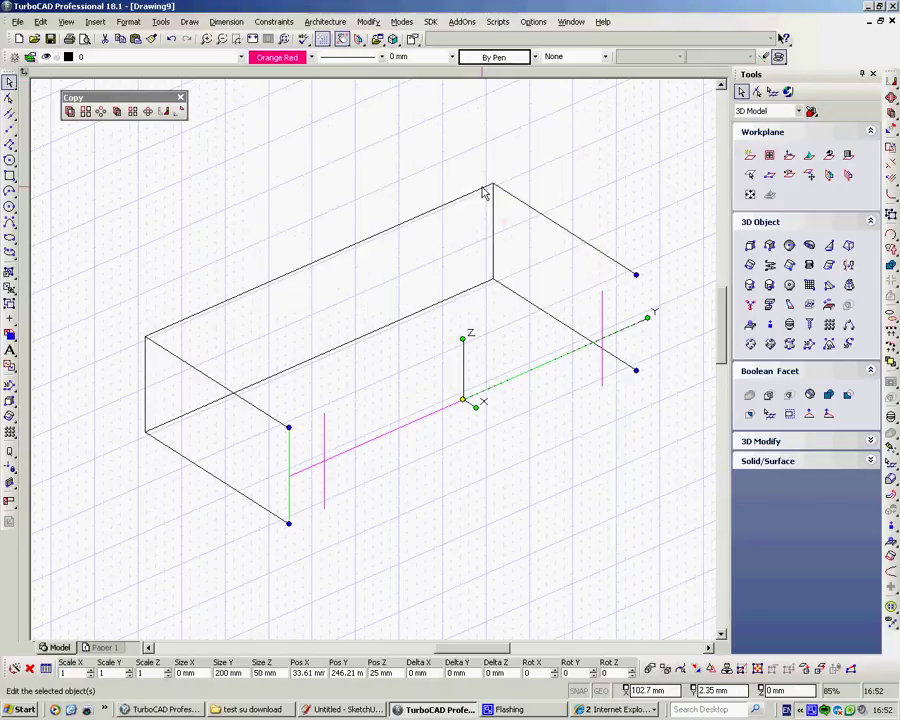
pyautogui.click(303, 198)
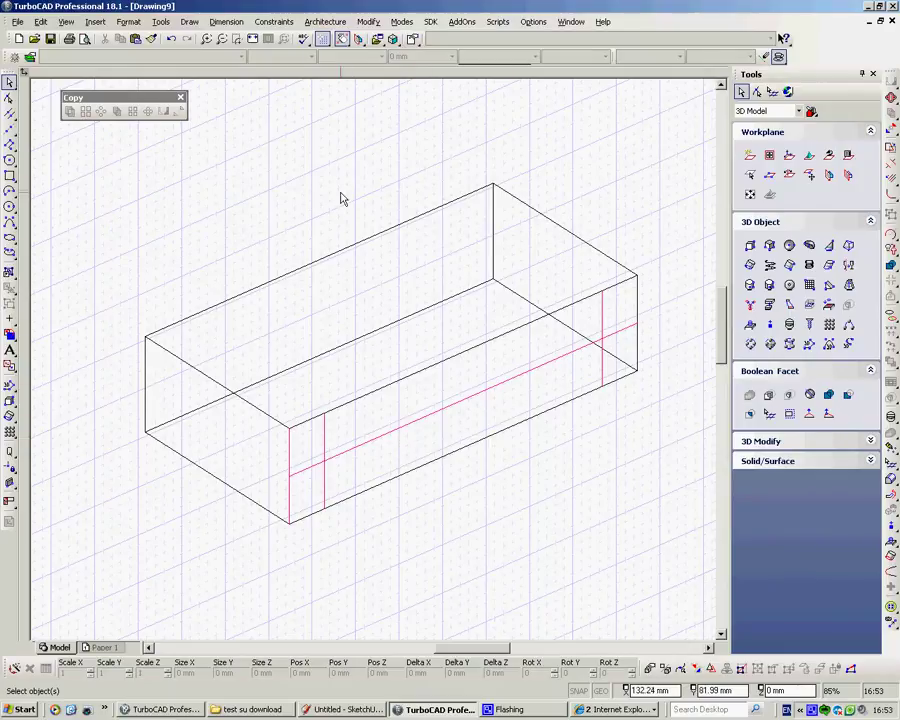
# Step: Start the Cross point tool and set its points to a size of 7 mm and the colour Blue
pyautogui.rightClick(202, 203)
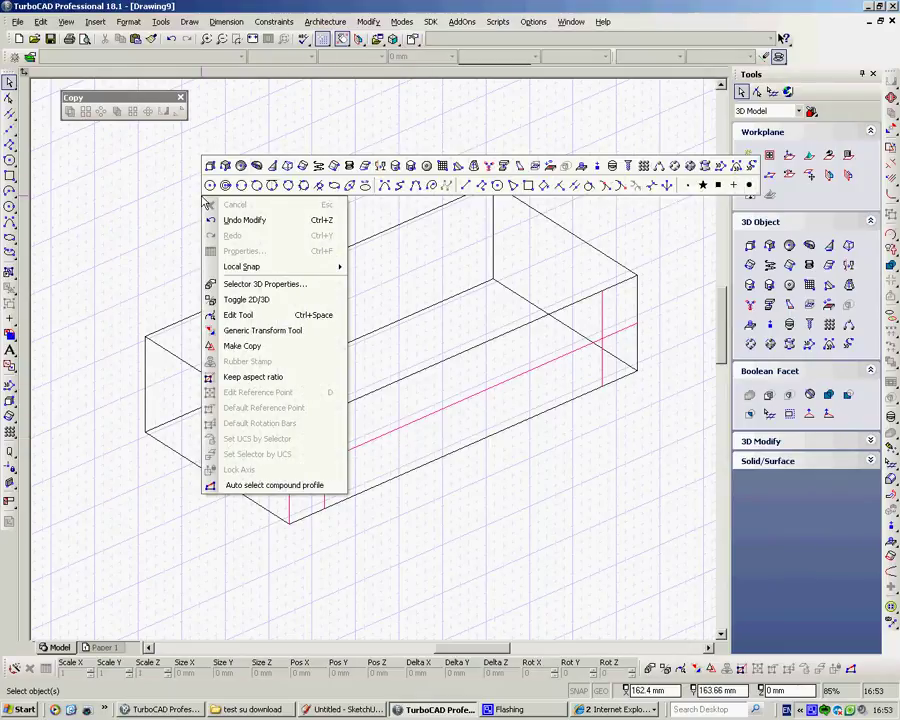
pyautogui.click(717, 187)
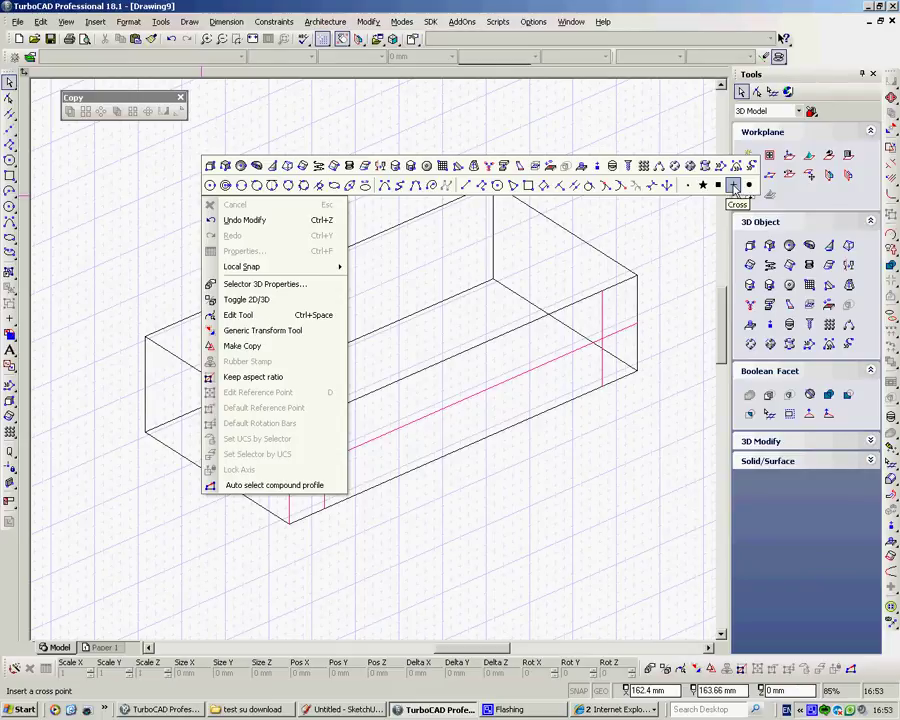
pyautogui.click(733, 186)
pyautogui.rightClick(383, 286)
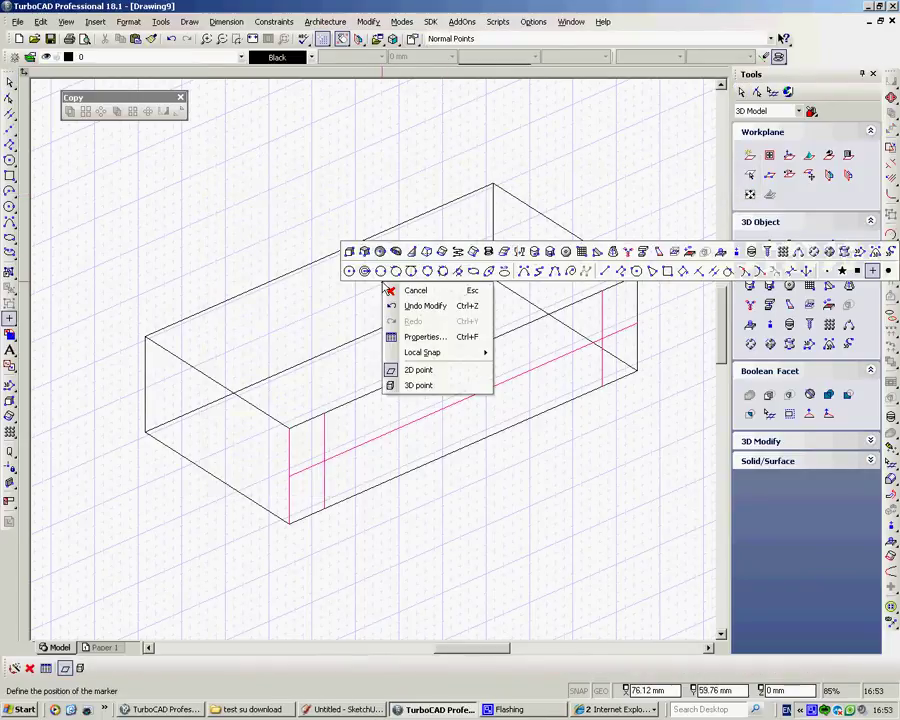
pyautogui.click(425, 337)
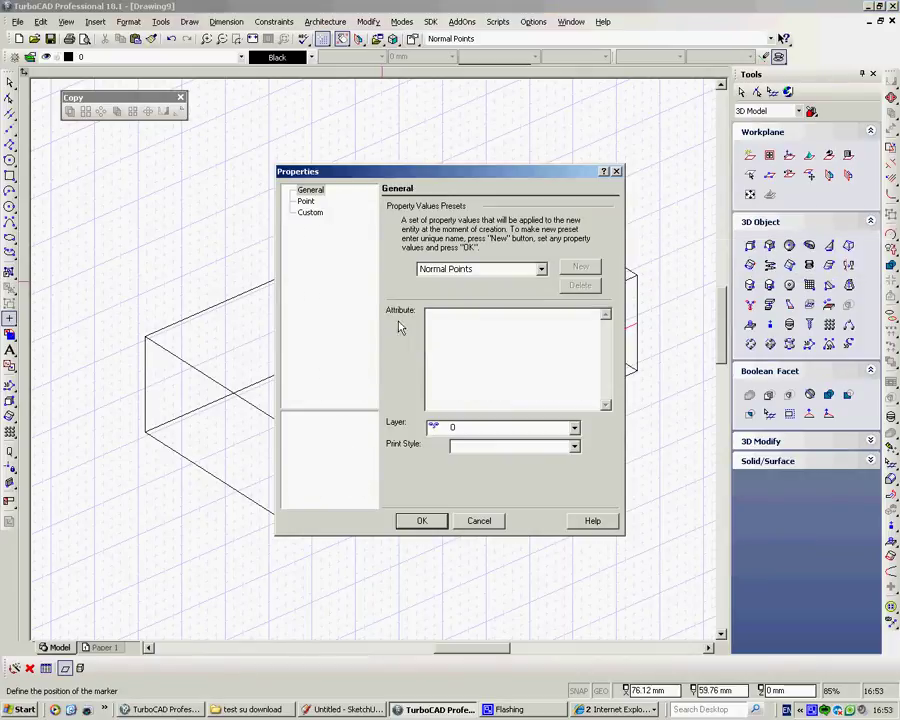
pyautogui.click(306, 201)
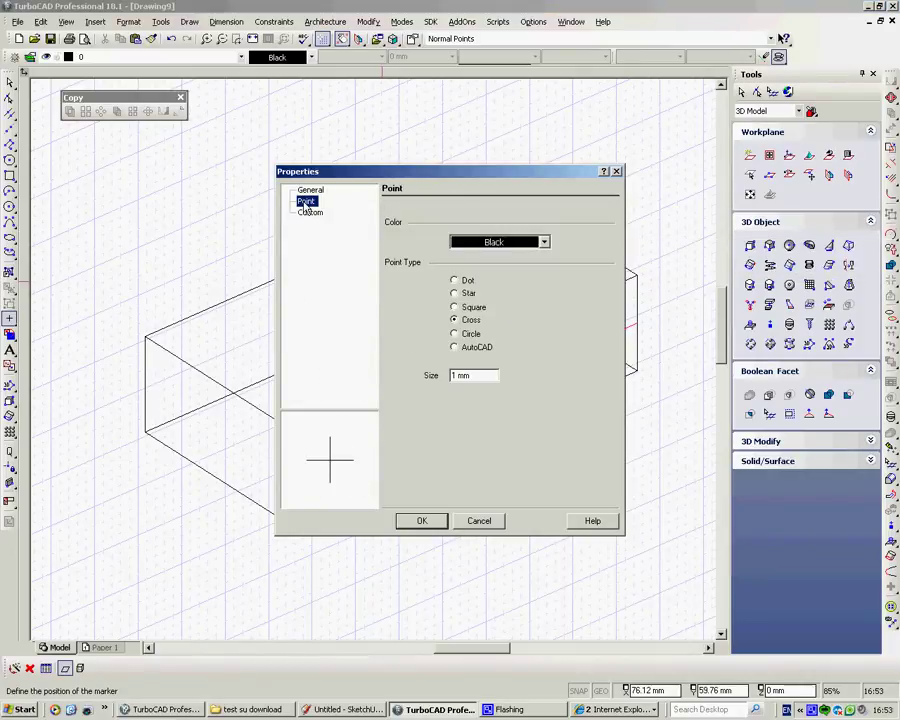
pyautogui.click(457, 378)
pyautogui.write('7')
pyautogui.click(545, 243)
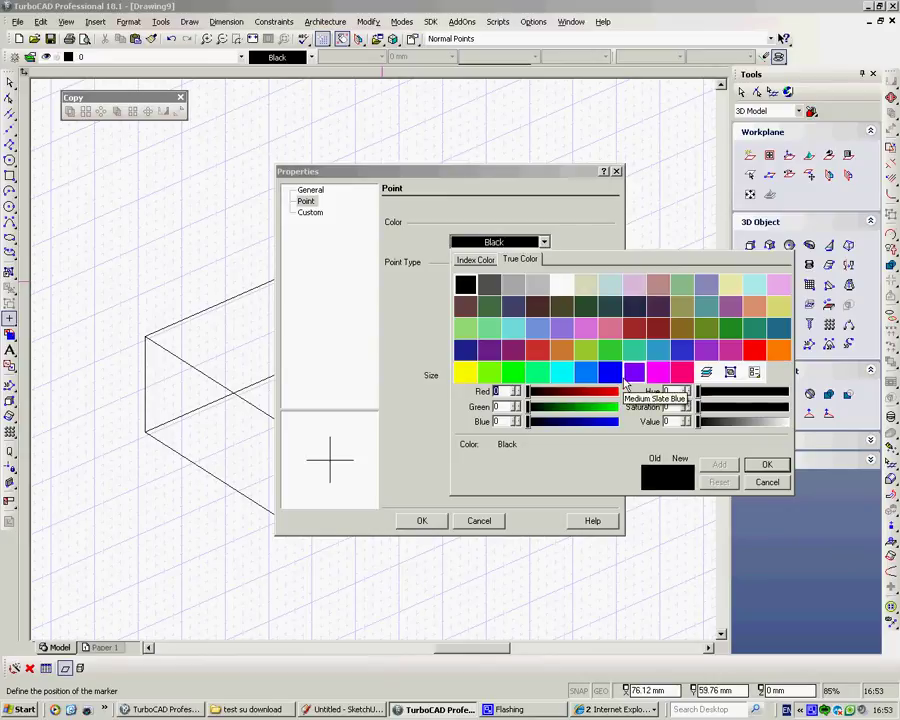
pyautogui.click(613, 374)
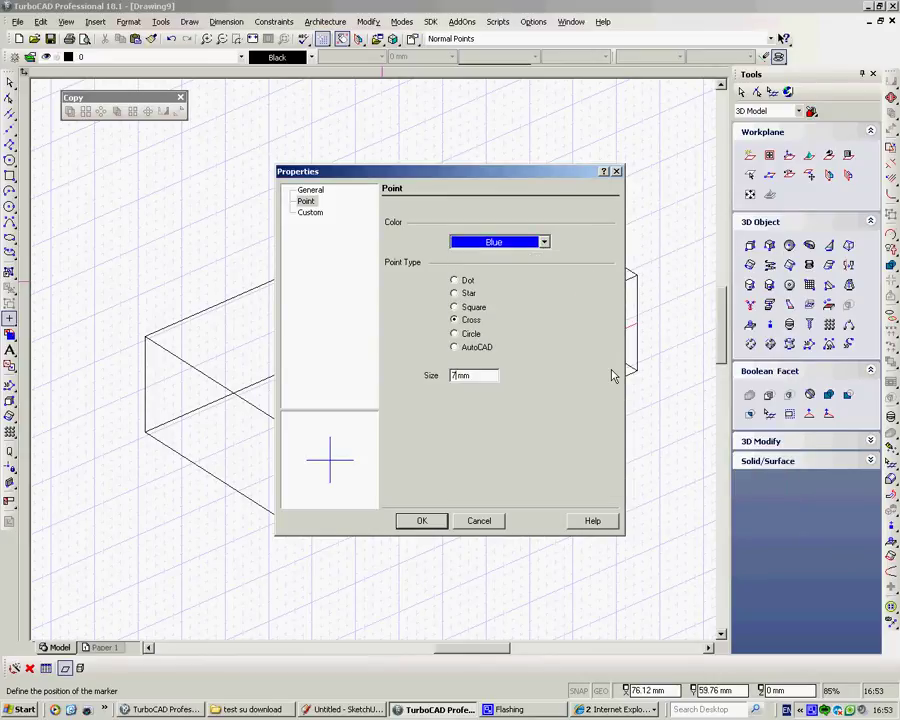
pyautogui.click(421, 520)
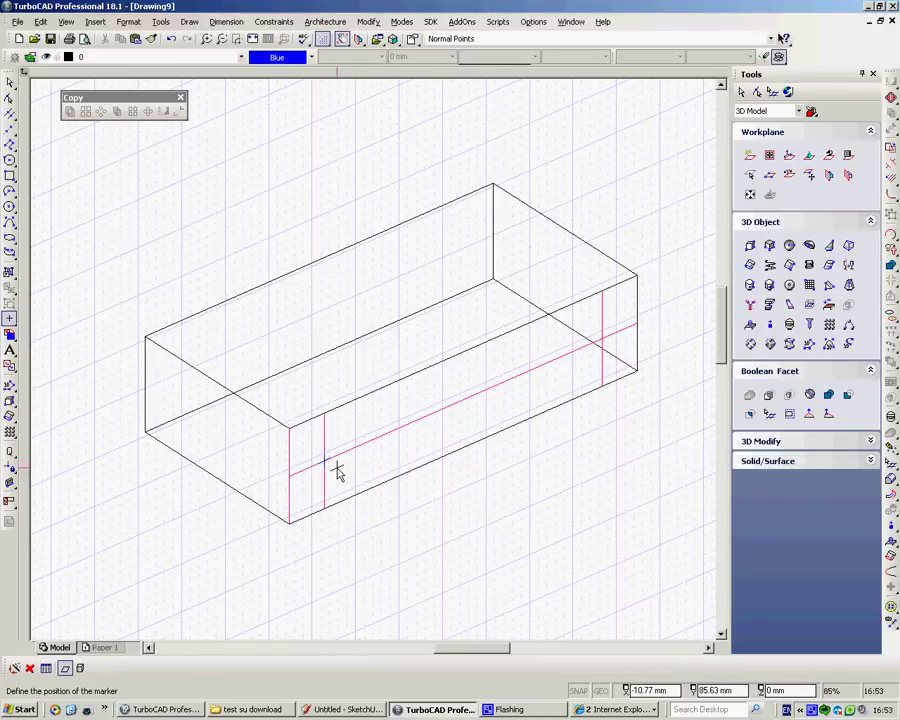
# Step: Linear-fit copy the blue cross point marker along the midline to its intersection with the far offset line, using 8 sets
pyautogui.press('Escape')
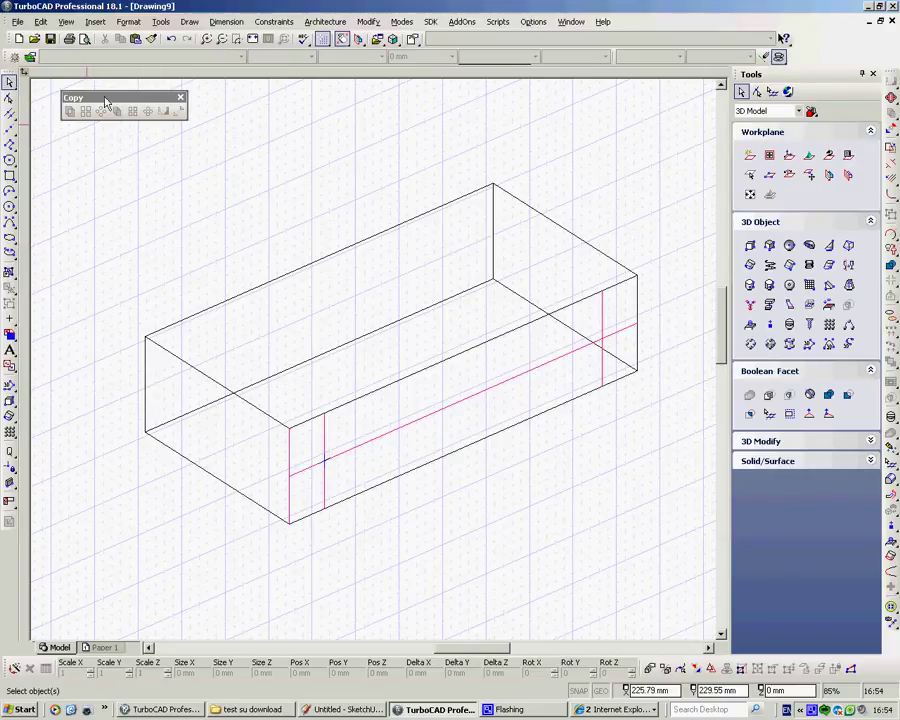
pyautogui.moveTo(106, 102); pyautogui.dragTo(212, 183)
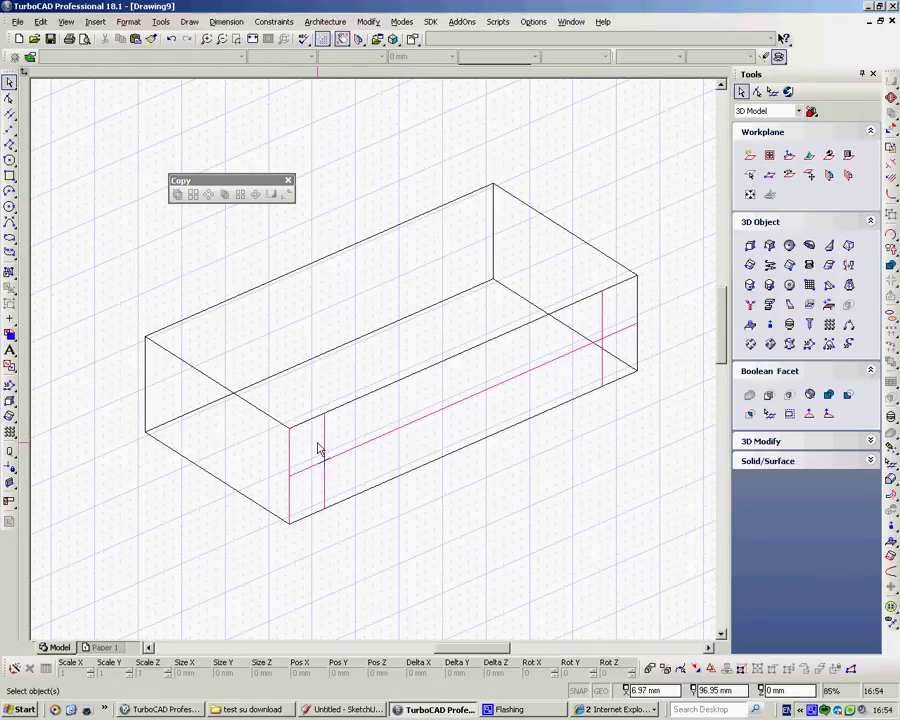
pyautogui.moveTo(304, 445); pyautogui.dragTo(344, 488)
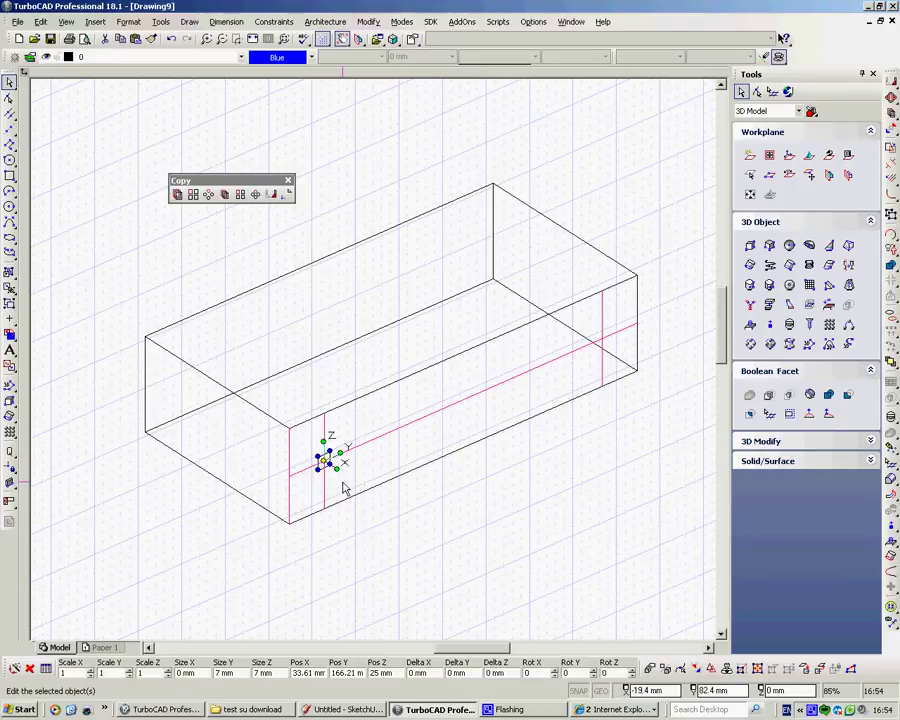
pyautogui.click(225, 194)
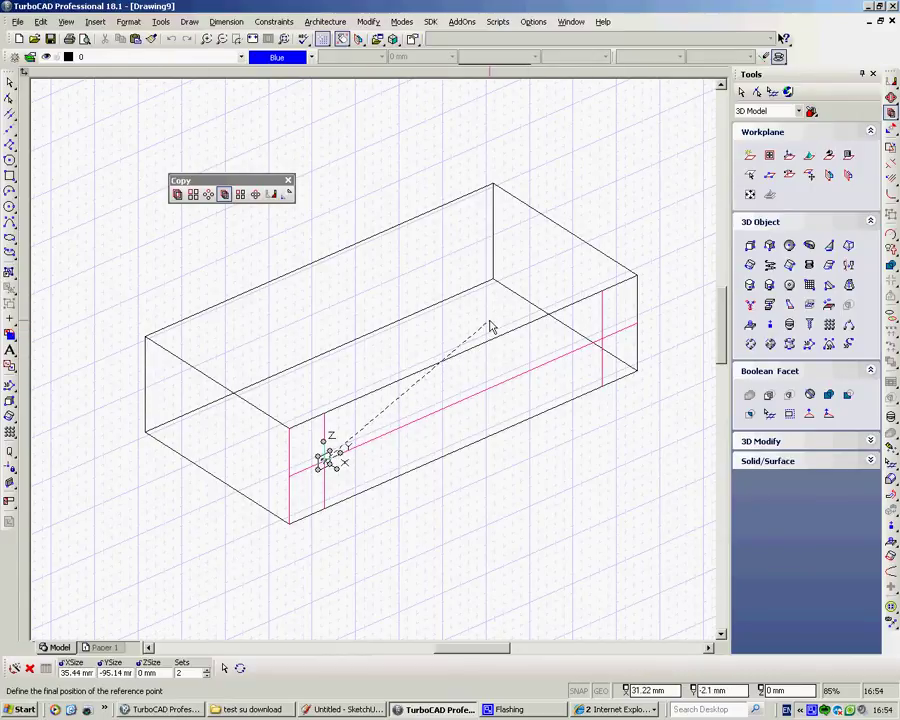
pyautogui.press('Tab')
pyautogui.press('Tab')
pyautogui.press('Tab')
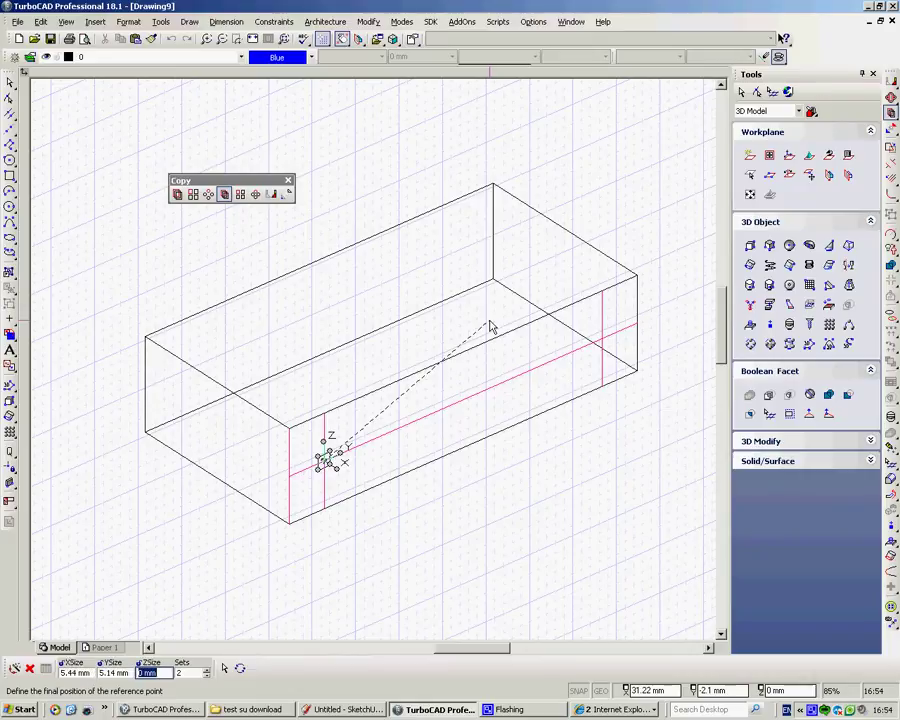
pyautogui.press('Tab')
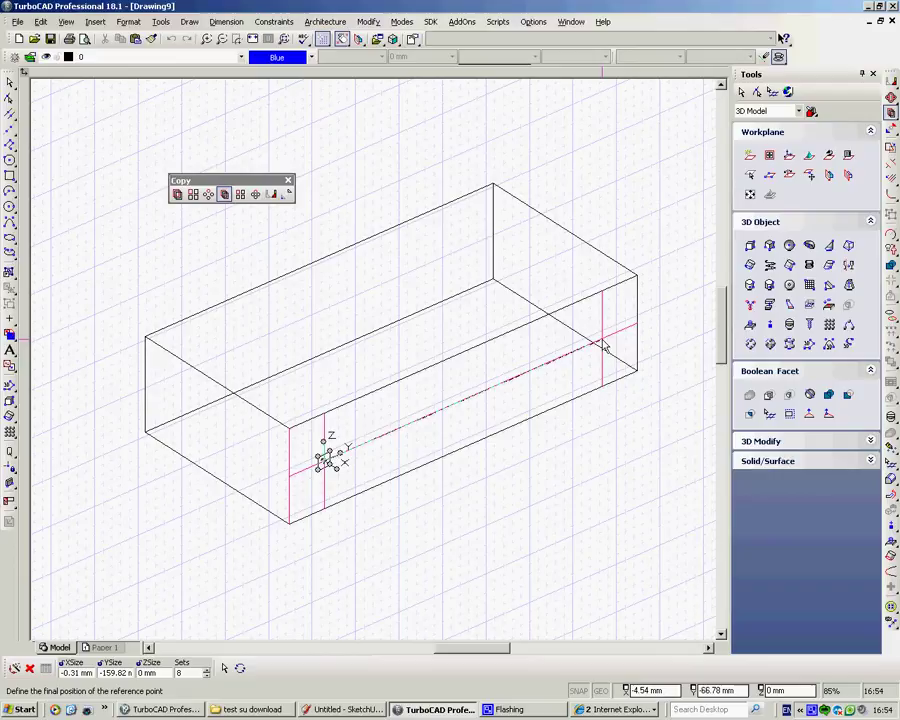
pyautogui.click(604, 346)
pyautogui.click(503, 513)
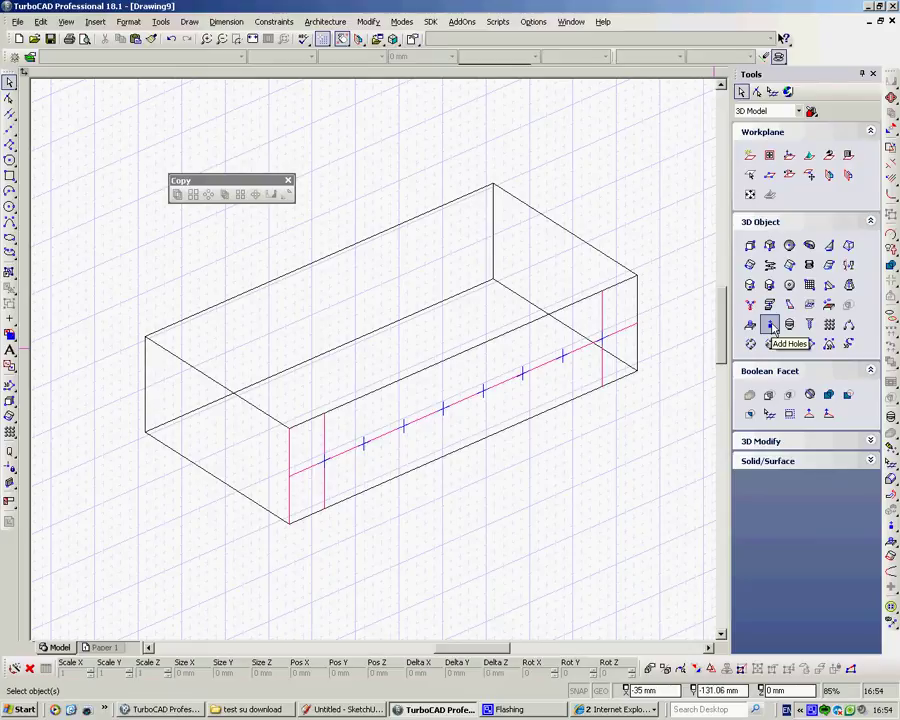
# Step: Start the Add Holes tool and set its hole type to Tapped Hole
pyautogui.click(771, 326)
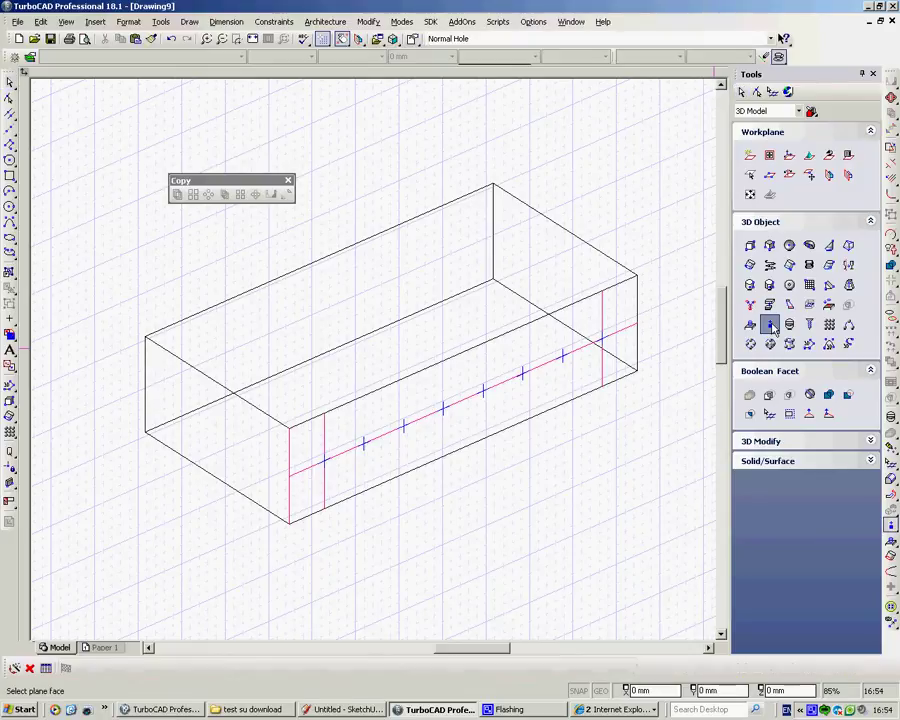
pyautogui.rightClick(425, 265)
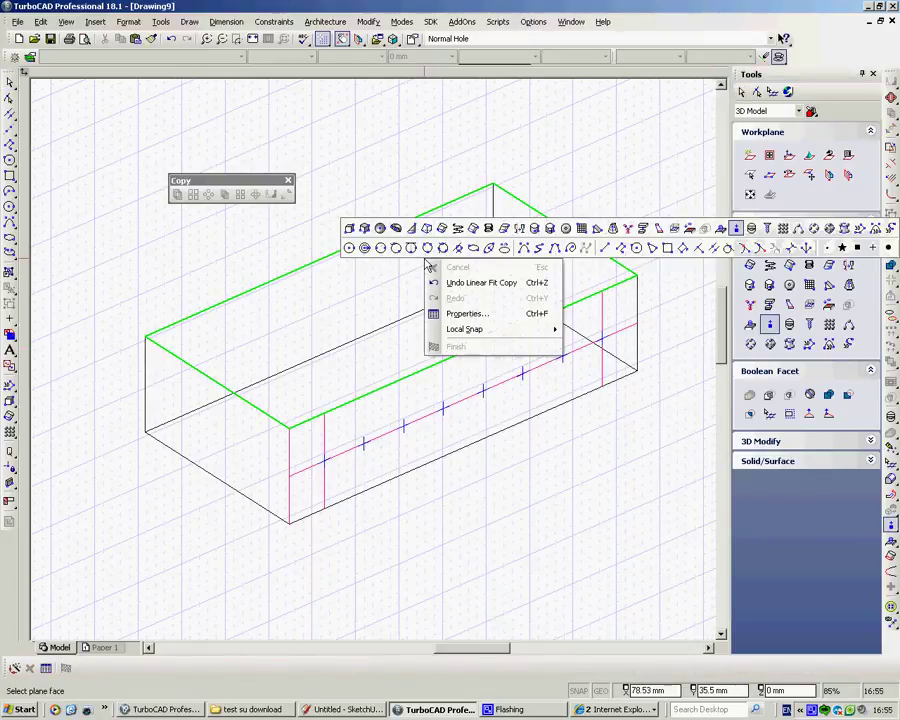
pyautogui.click(466, 314)
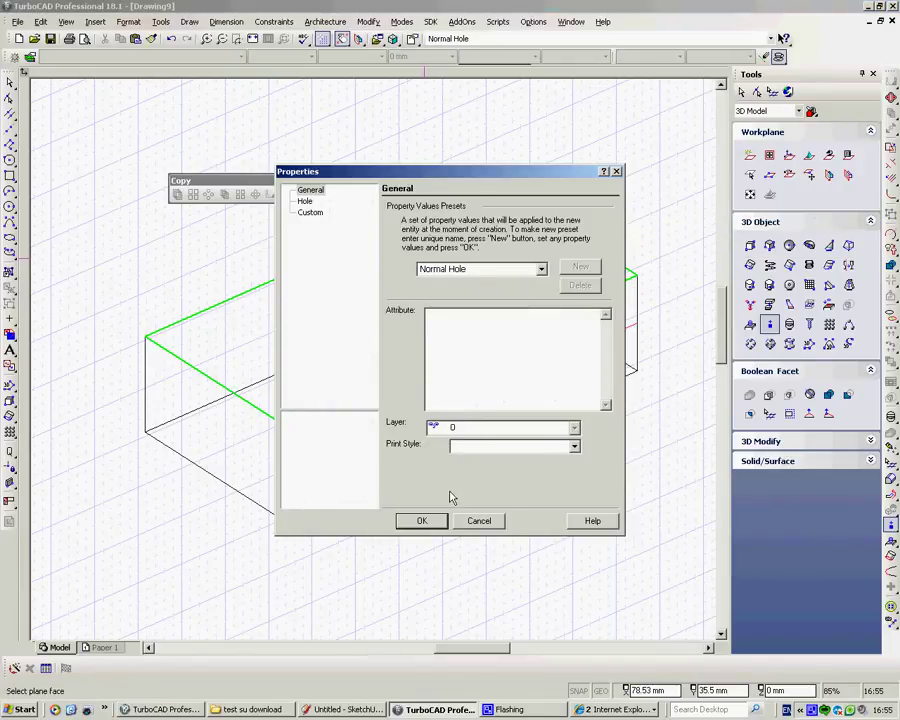
pyautogui.click(420, 521)
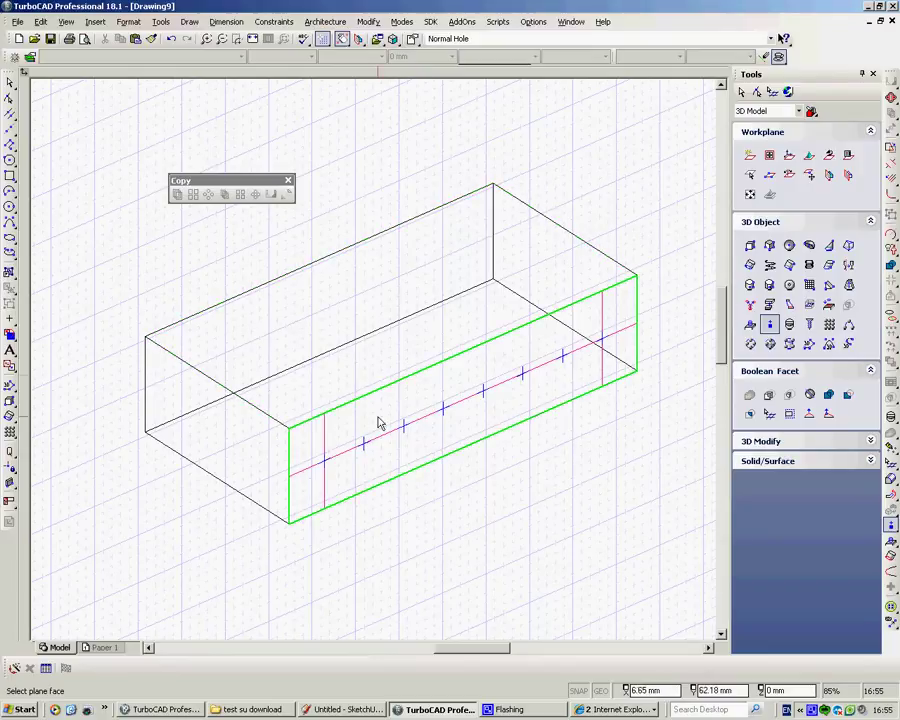
pyautogui.rightClick(388, 433)
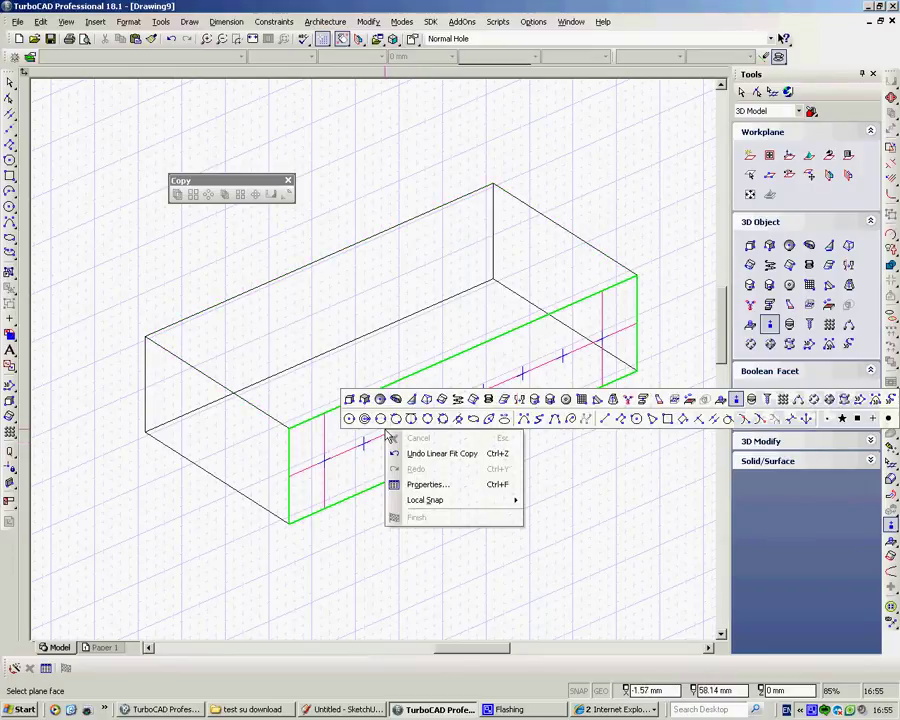
pyautogui.click(424, 485)
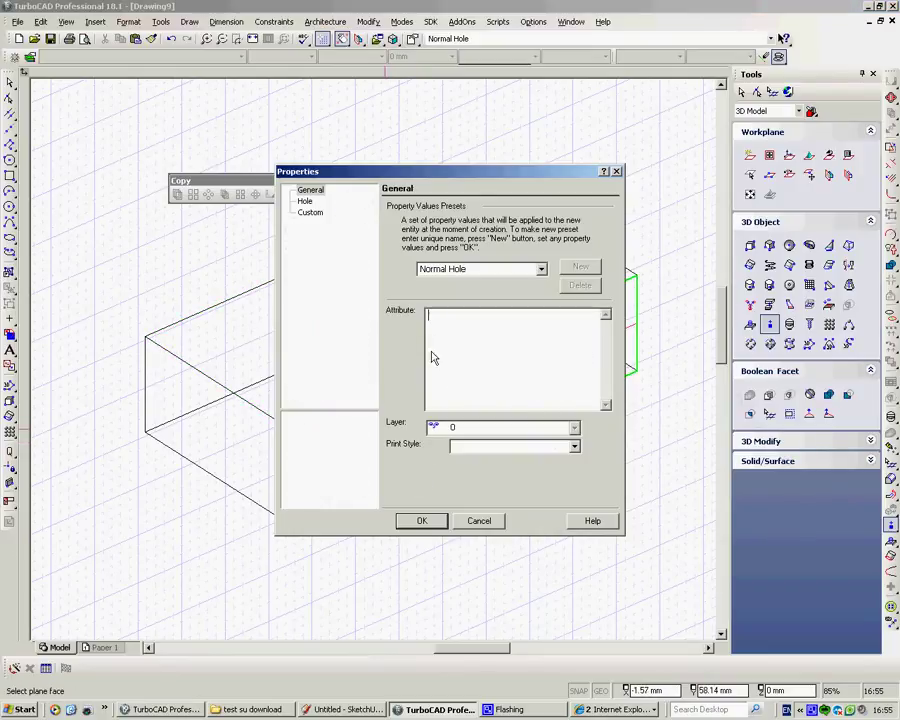
pyautogui.click(305, 201)
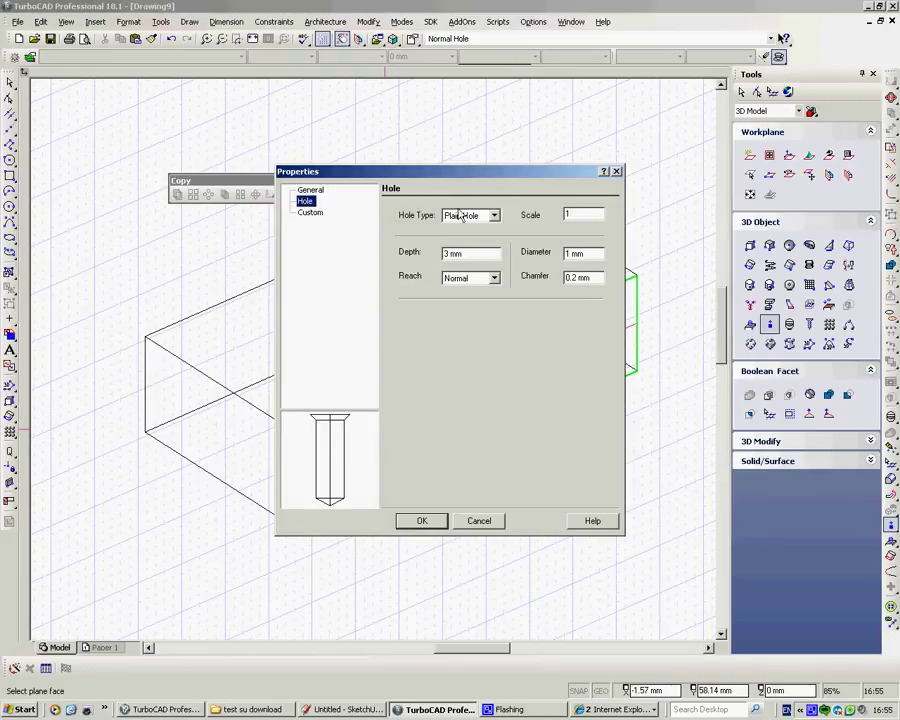
pyautogui.click(494, 216)
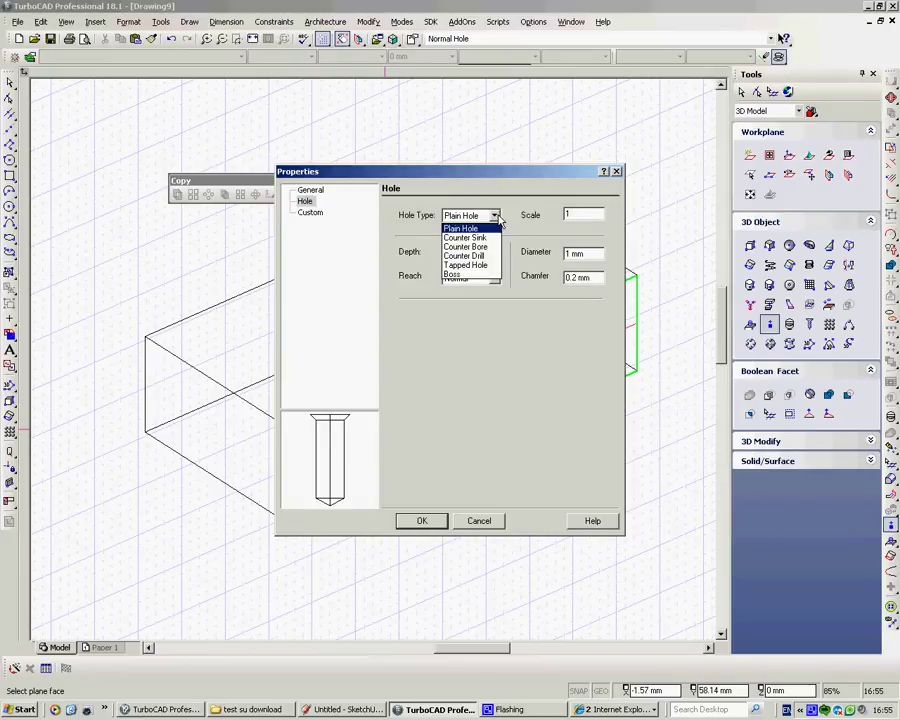
pyautogui.click(474, 266)
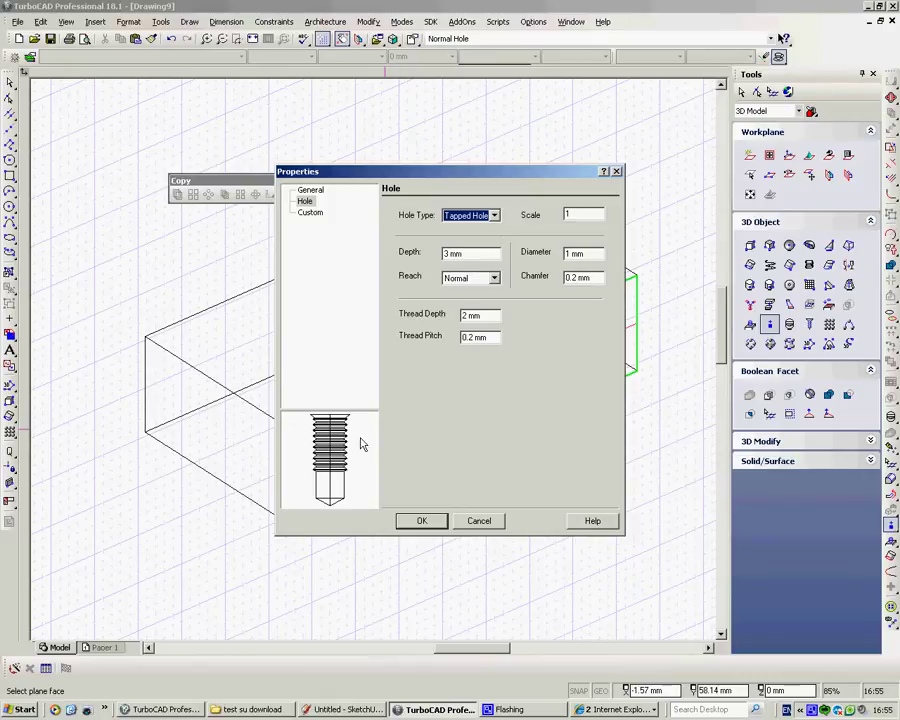
# Step: Set the tapped hole's depth to 20 mm and diameter to 8 mm, keeping the reach at Normal
pyautogui.moveTo(451, 258); pyautogui.dragTo(412, 261)
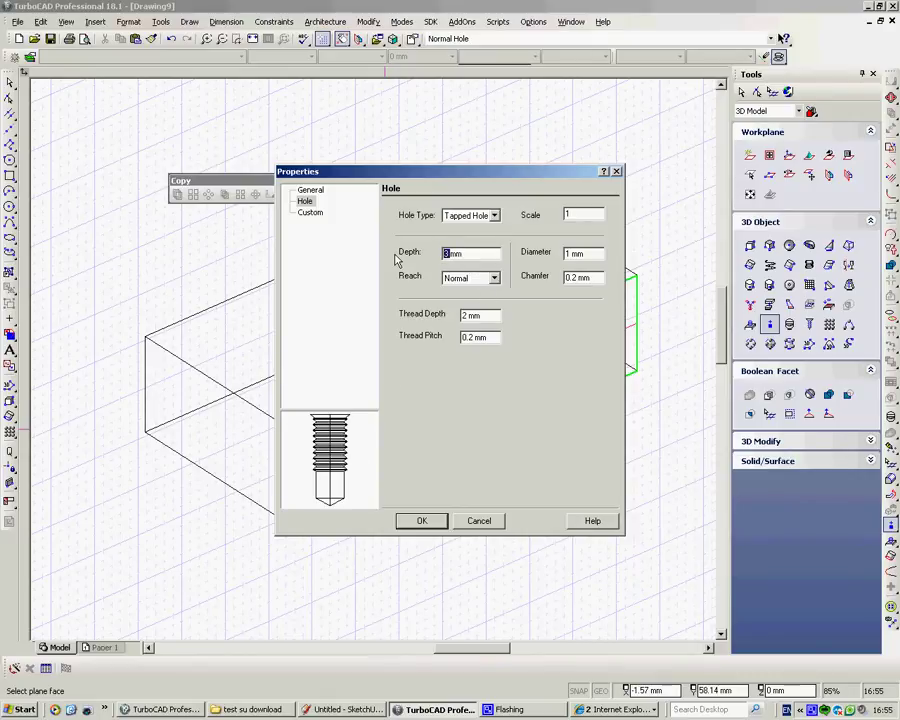
pyautogui.write('20')
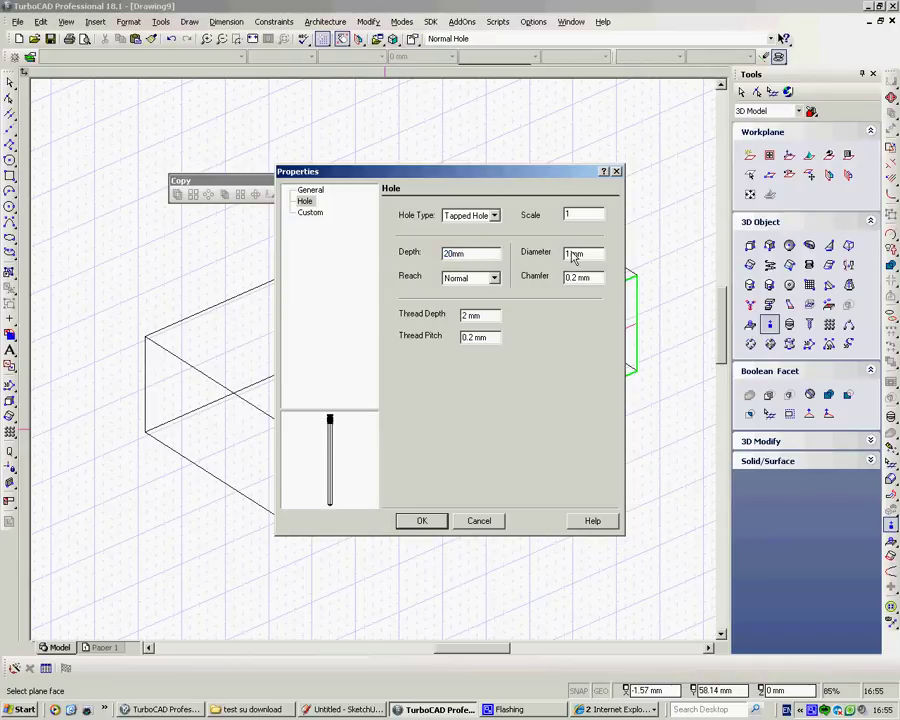
pyautogui.moveTo(572, 258); pyautogui.dragTo(503, 256)
pyautogui.write('8')
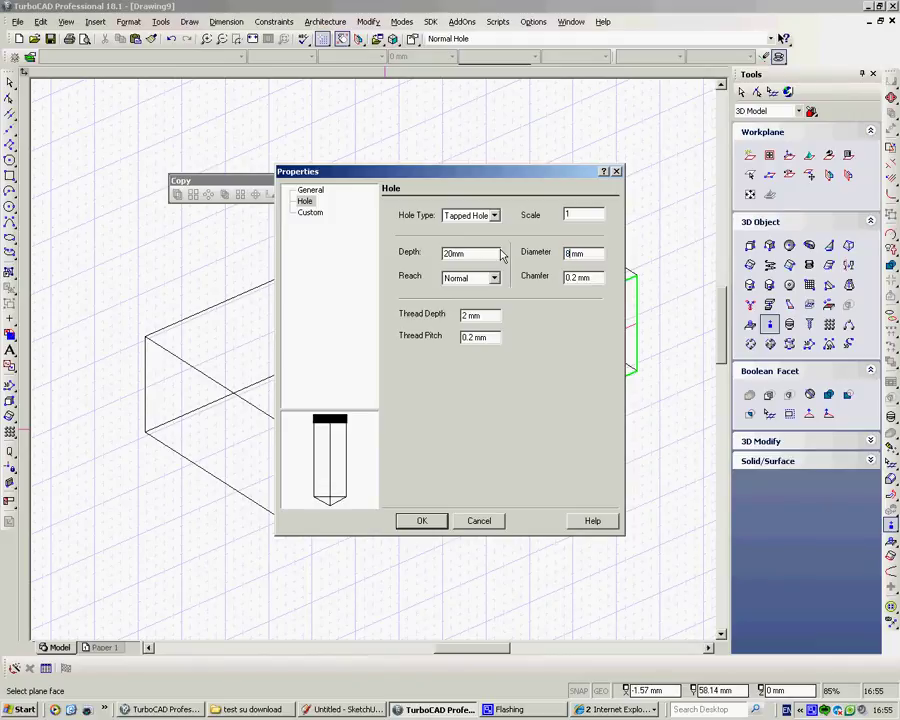
pyautogui.click(494, 279)
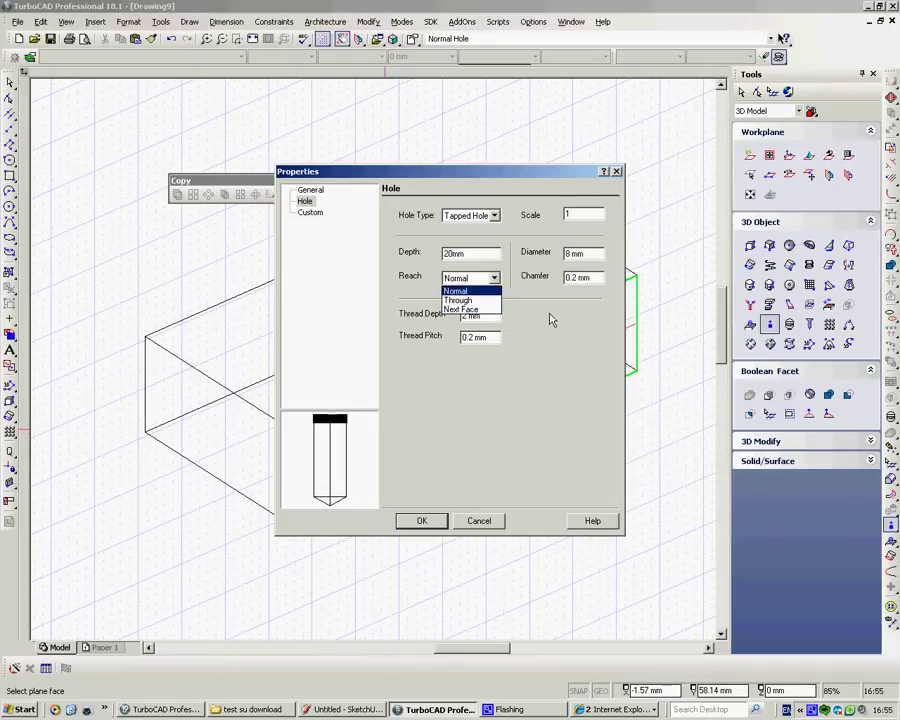
pyautogui.click(493, 277)
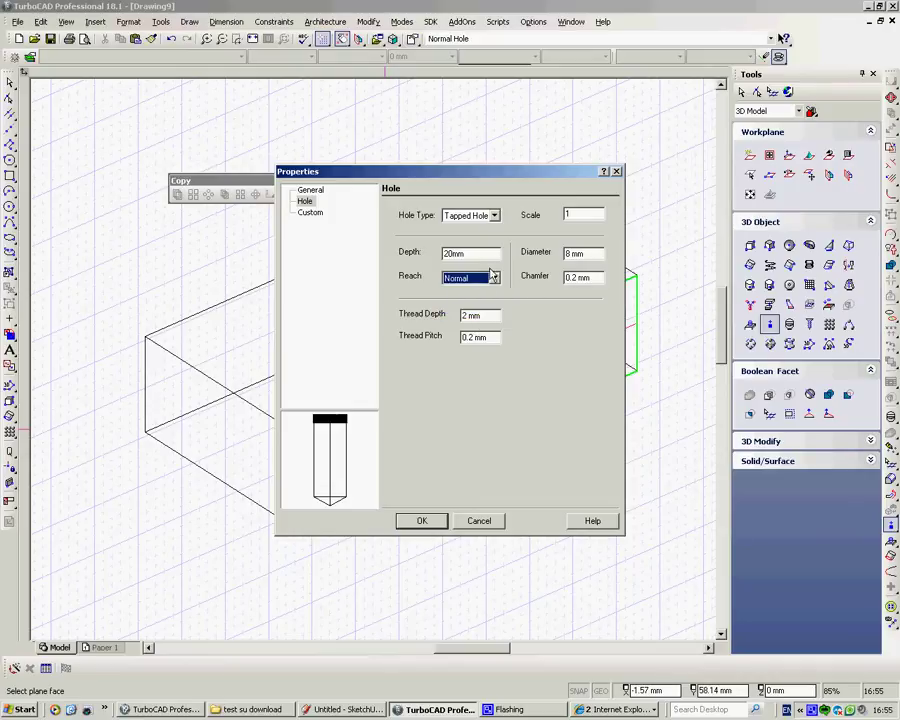
# Step: Set the tapped hole's thread depth to 15 mm and thread pitch to 2 mm, and apply the hole properties
pyautogui.doubleClick(469, 317)
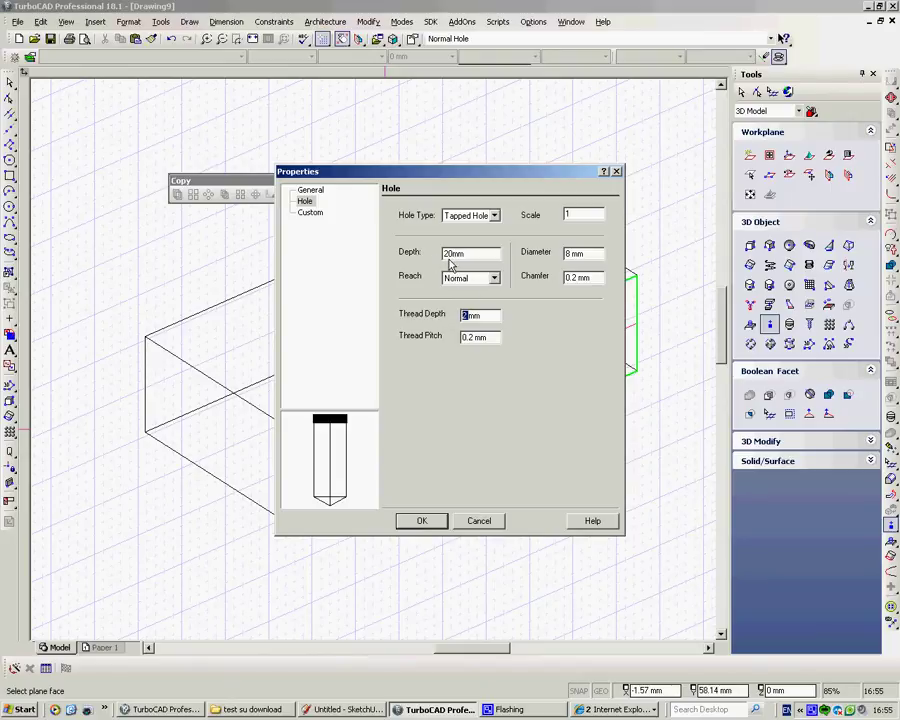
pyautogui.write('15')
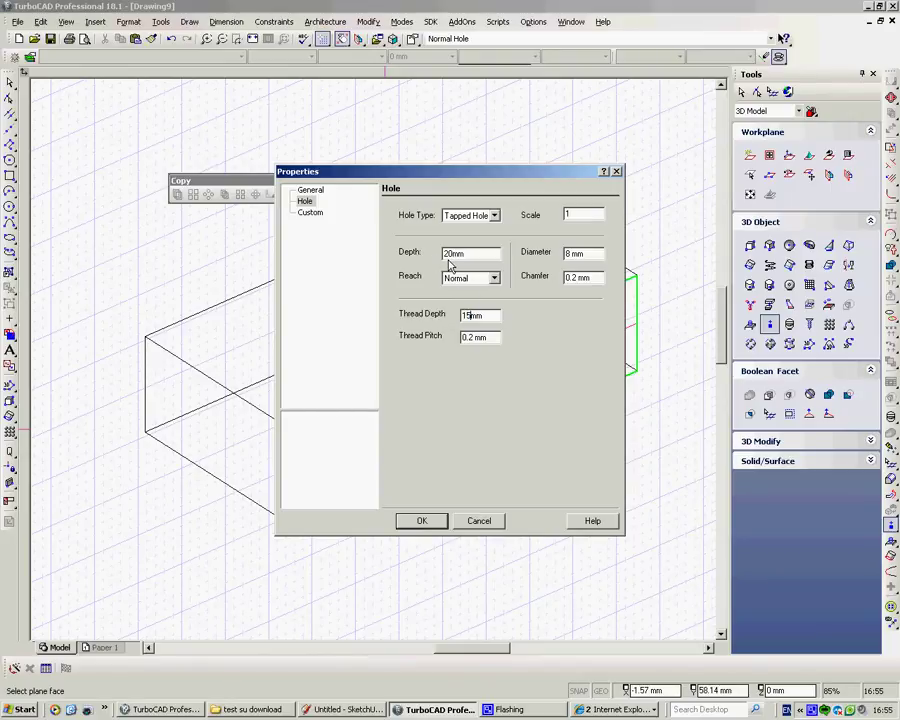
pyautogui.click(468, 337)
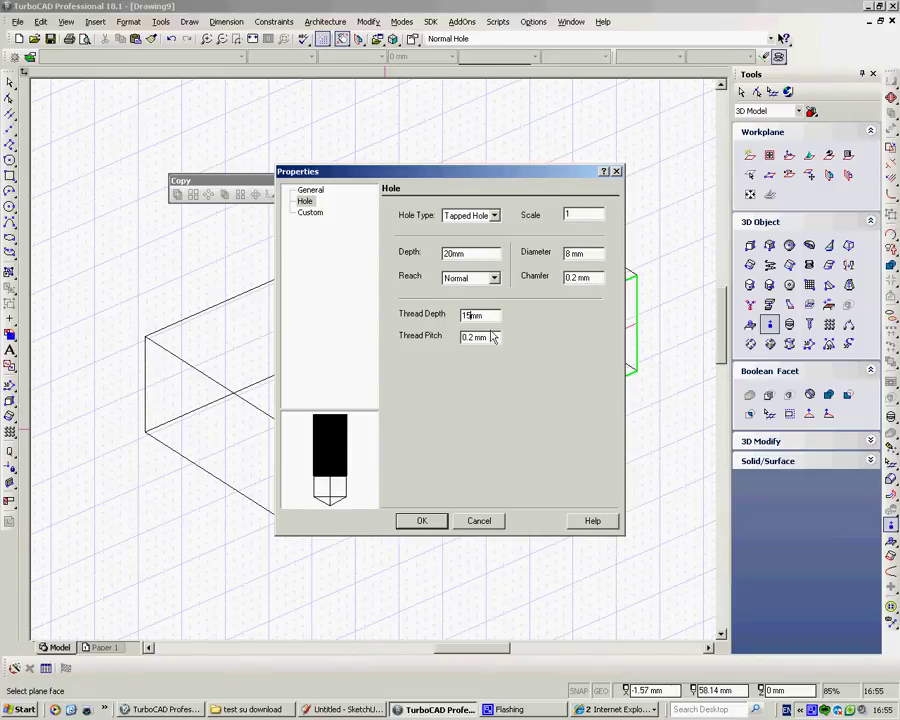
pyautogui.moveTo(474, 338); pyautogui.dragTo(369, 343)
pyautogui.write('4')
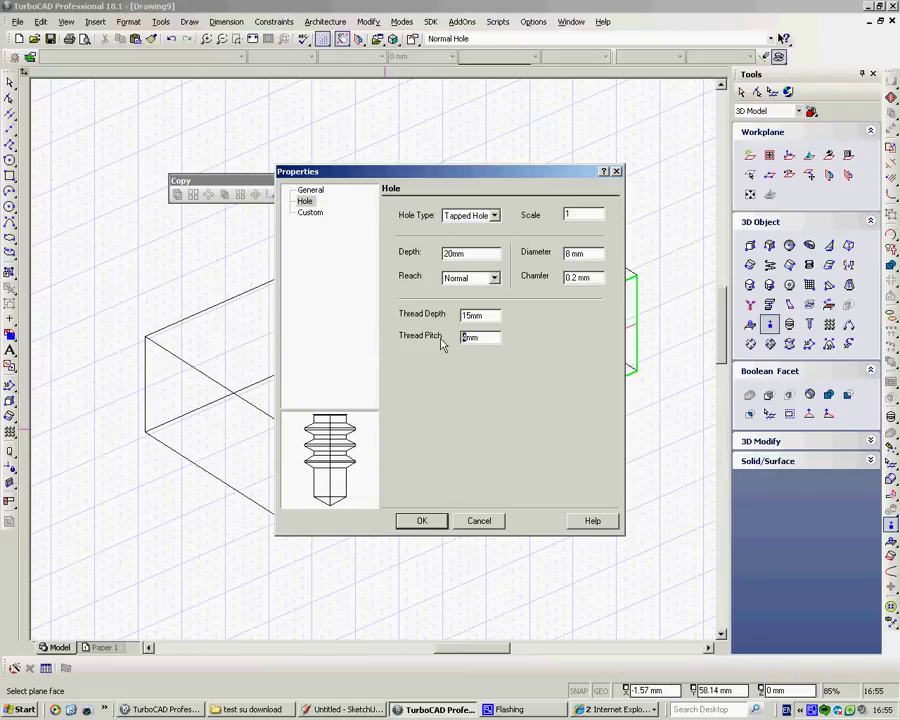
pyautogui.write('2')
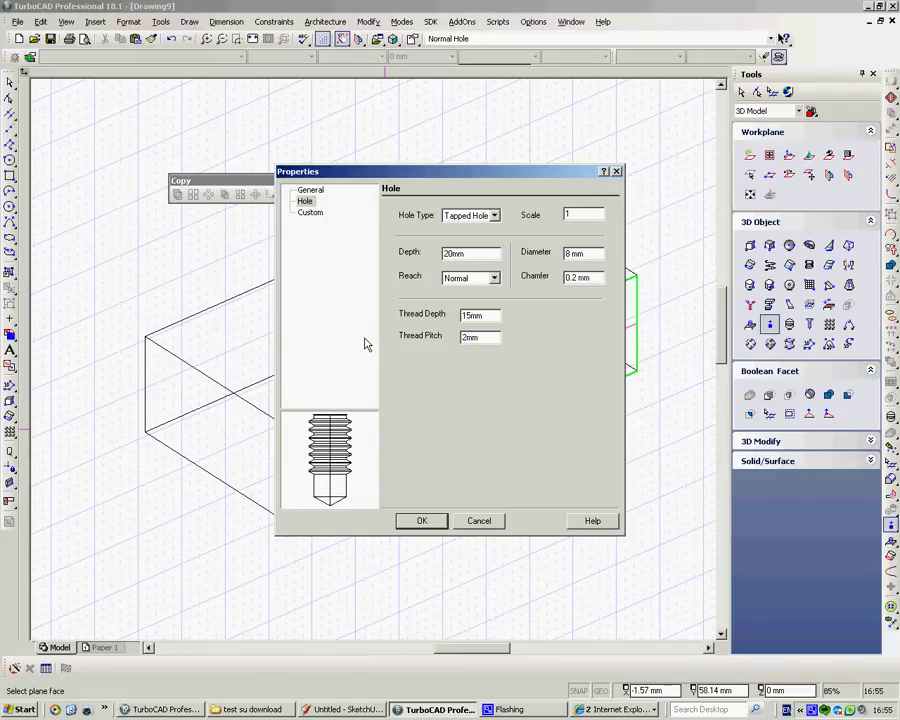
pyautogui.click(421, 520)
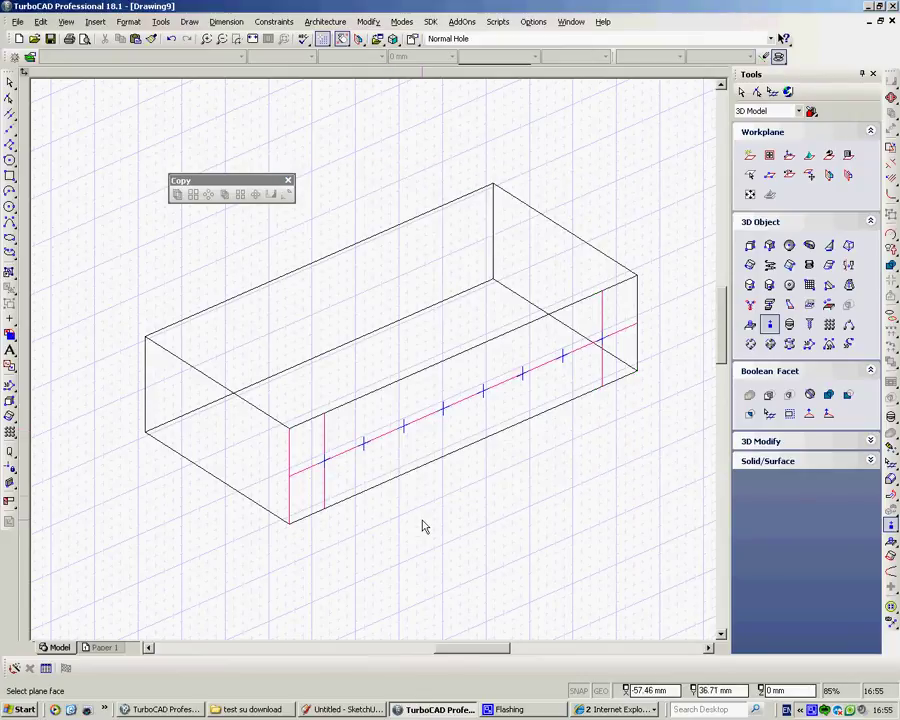
# Step: Add tapped holes to the front long face at all eight cross point markers along the midline and finish the operation
pyautogui.click(326, 466)
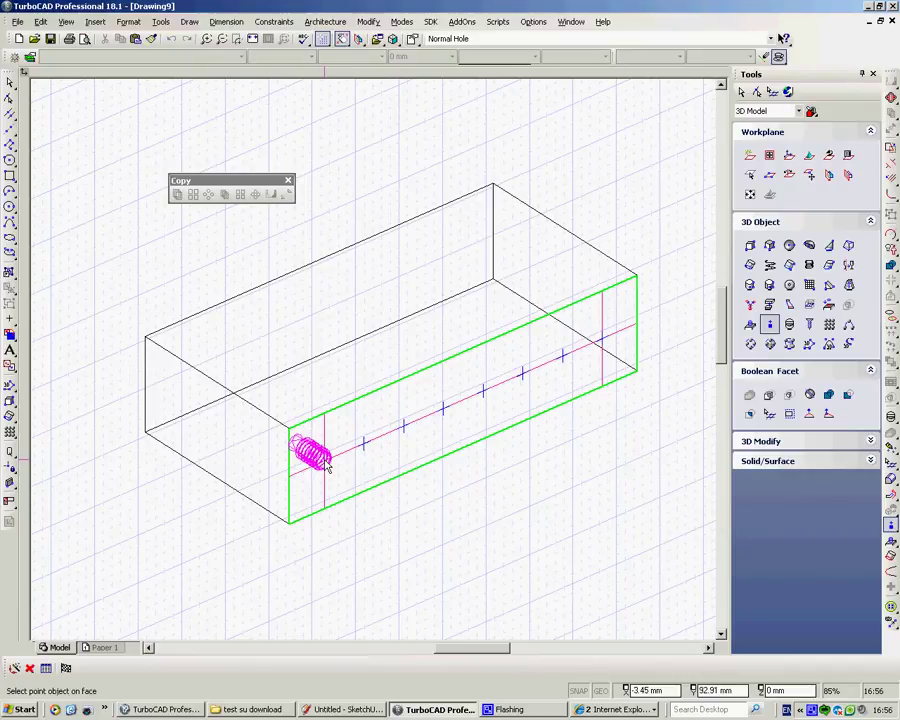
pyautogui.click(364, 445)
pyautogui.click(404, 427)
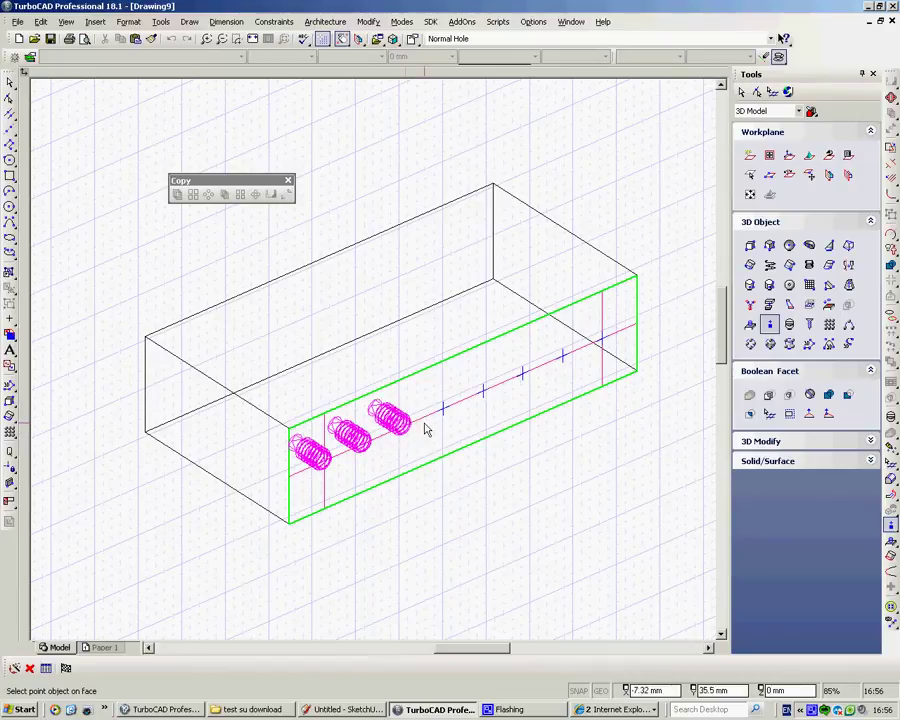
pyautogui.click(444, 410)
pyautogui.click(485, 392)
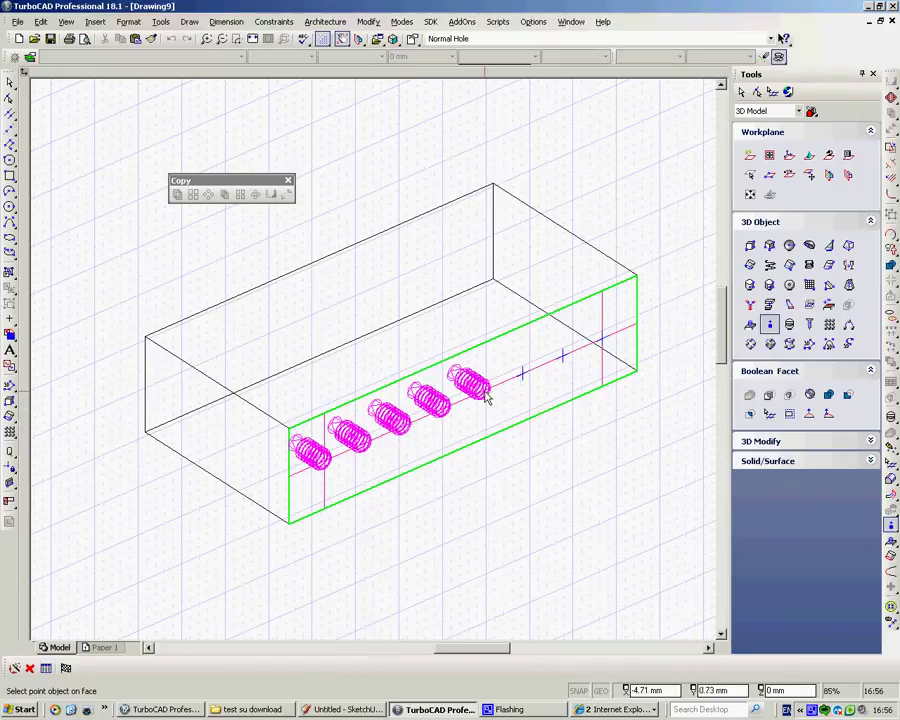
pyautogui.click(536, 373)
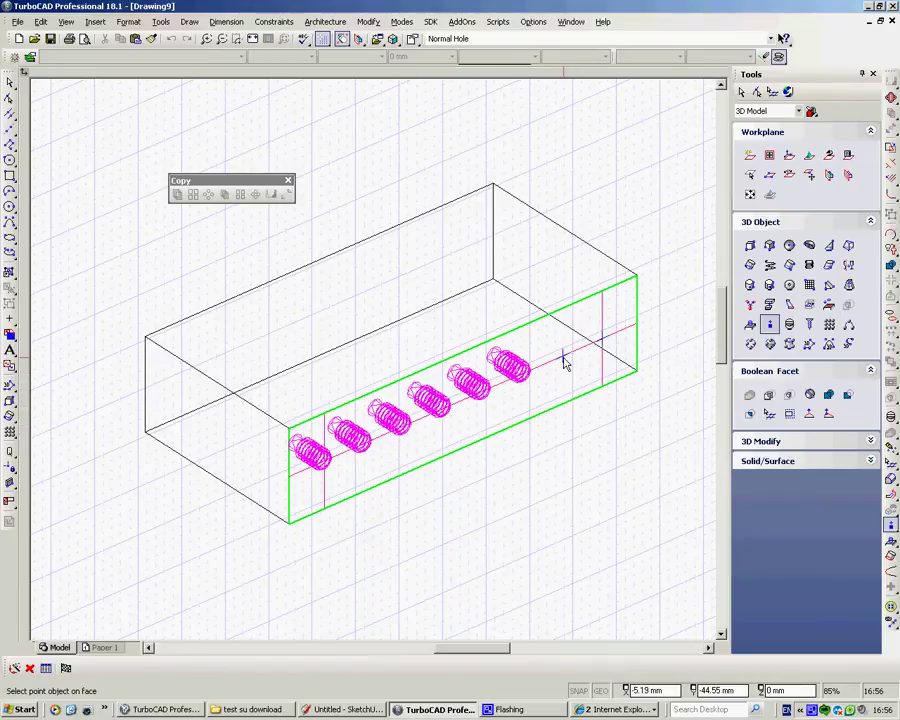
pyautogui.click(565, 361)
pyautogui.click(604, 344)
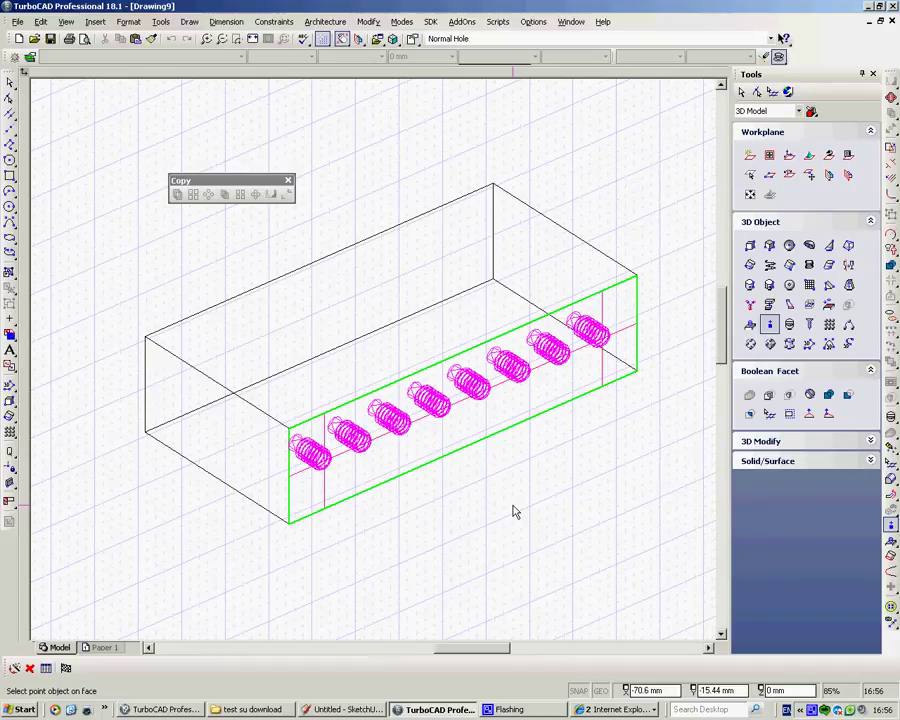
pyautogui.click(65, 669)
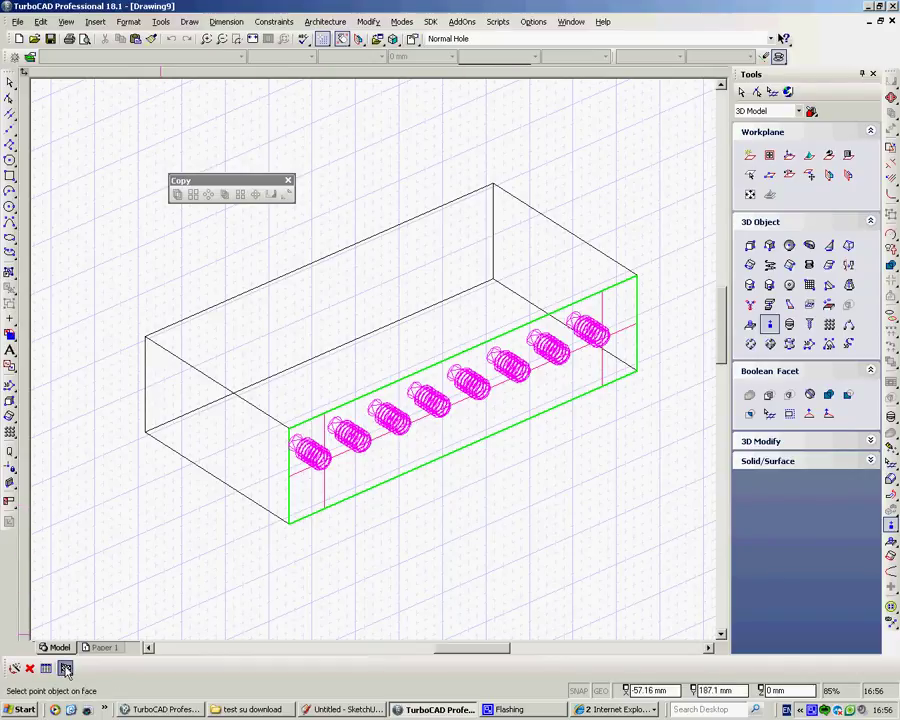
pyautogui.moveTo(405, 488); pyautogui.dragTo(380, 440, button='middle')
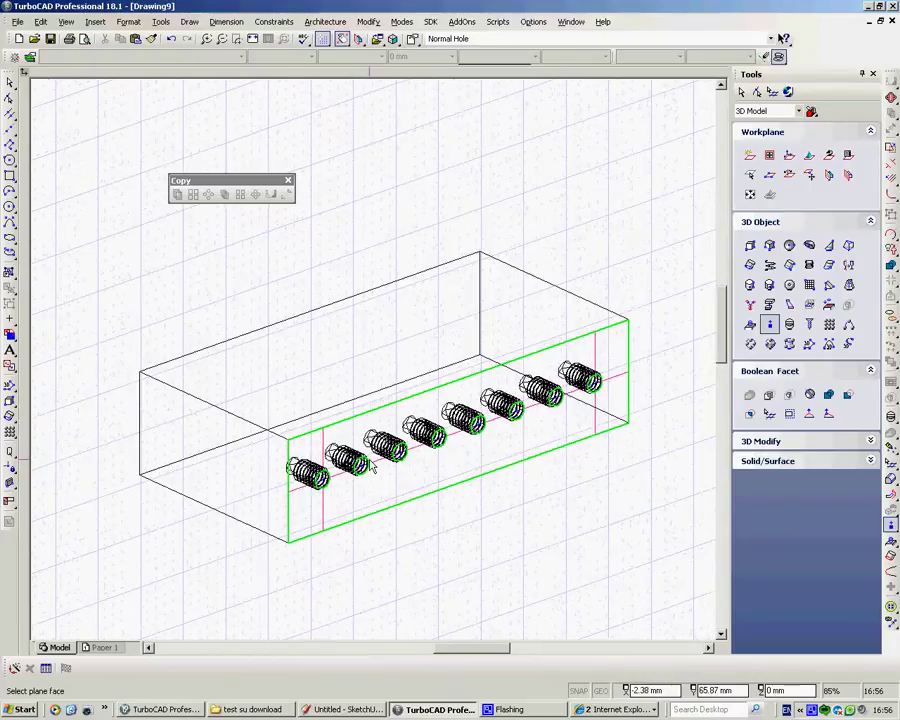
pyautogui.scroll(-2, 378, 366)
pyautogui.scroll(2, 378, 366)
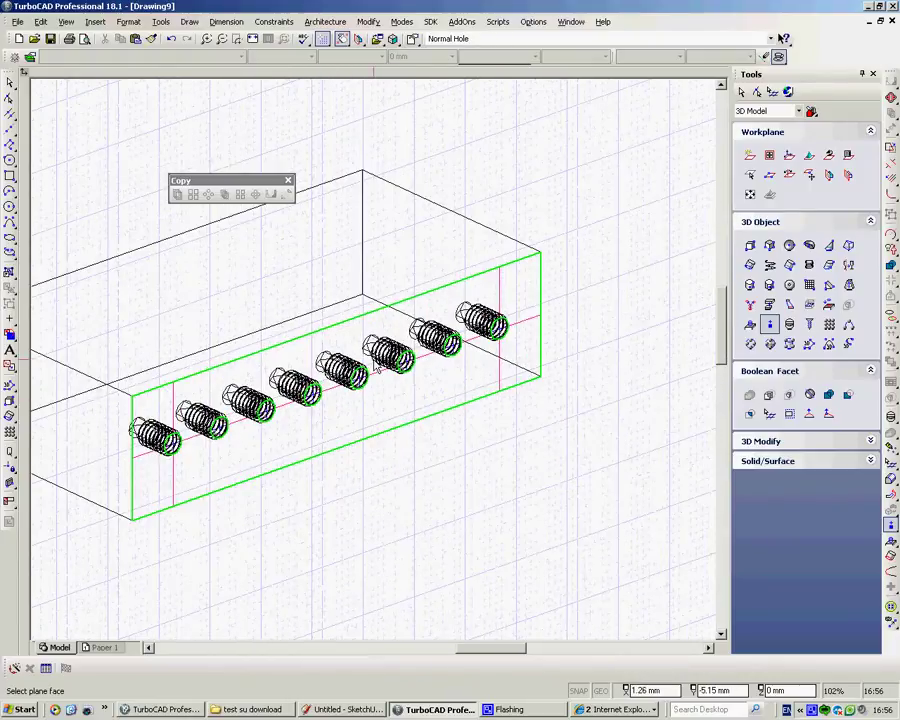
# Step: Exit the hole tool and delete the two vertical construction lines and the horizontal midline from the box's front long face
pyautogui.press('Escape')
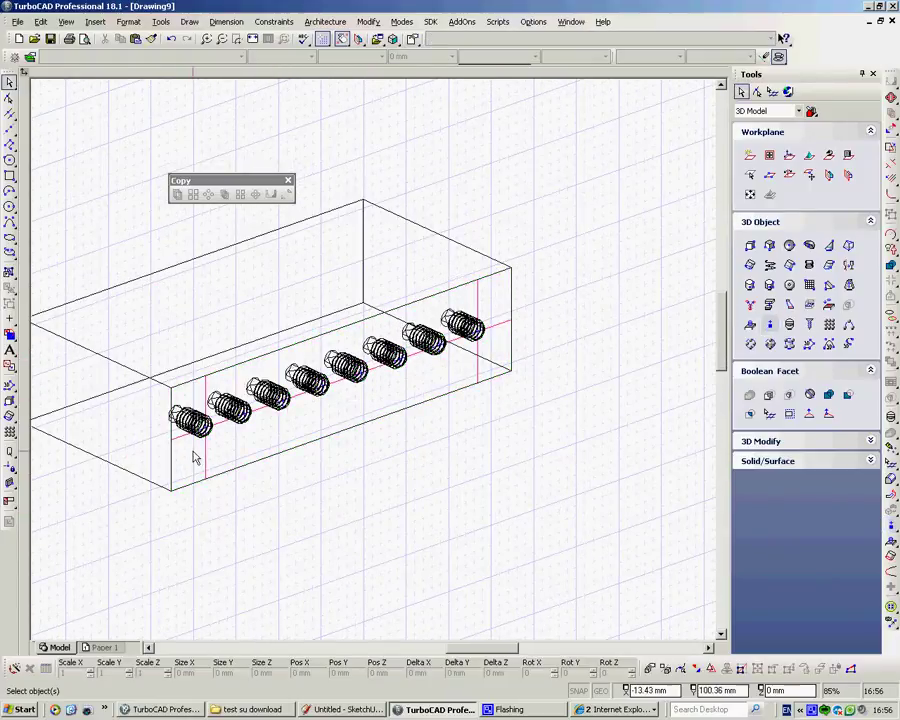
pyautogui.click(210, 447)
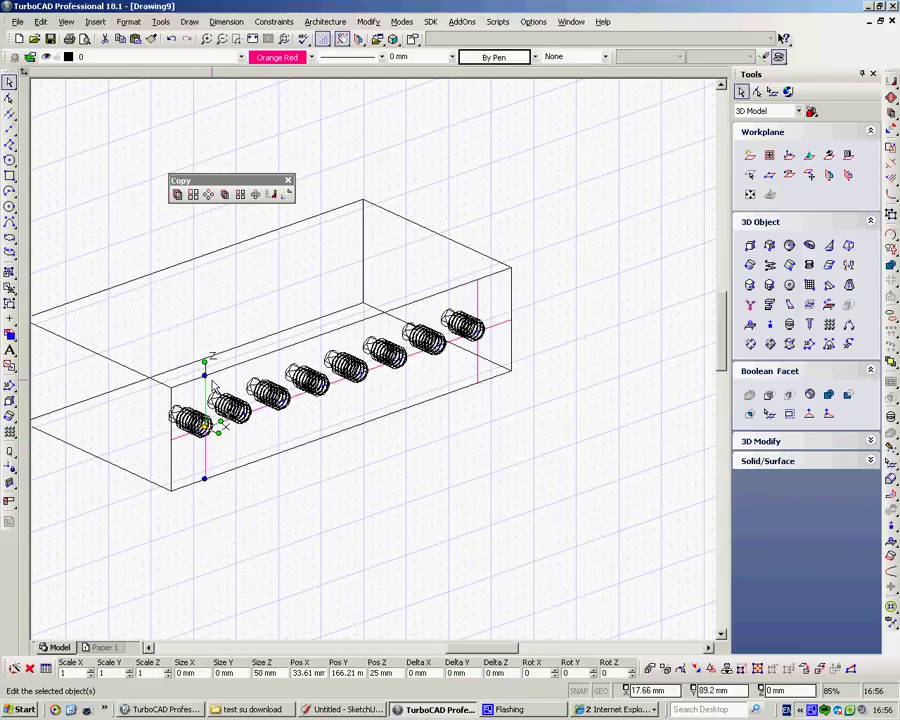
pyautogui.press('Escape')
pyautogui.click(345, 365)
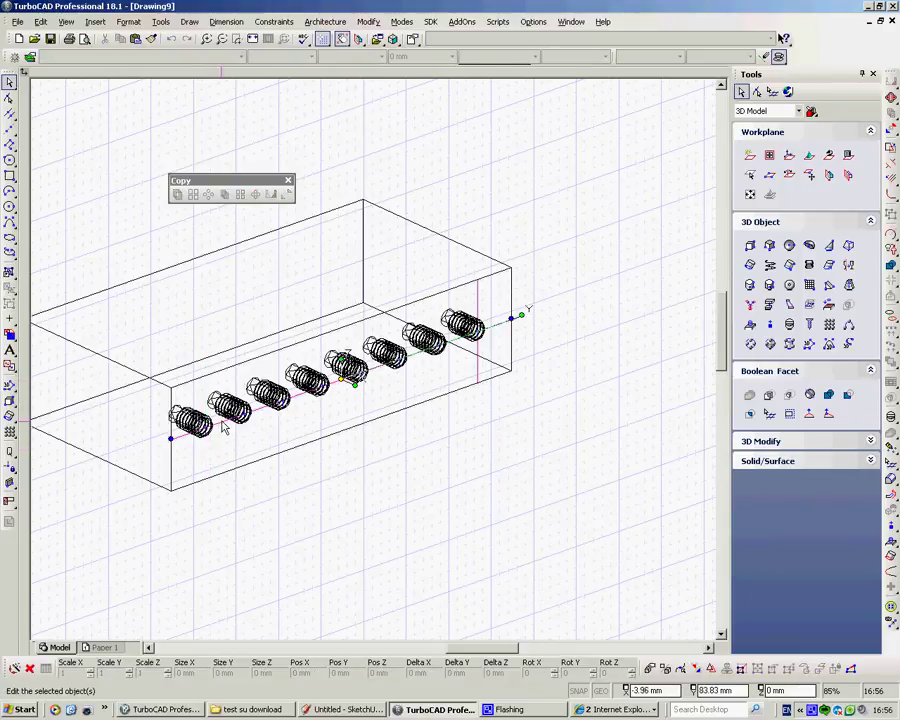
pyautogui.click(404, 405)
pyautogui.click(480, 346)
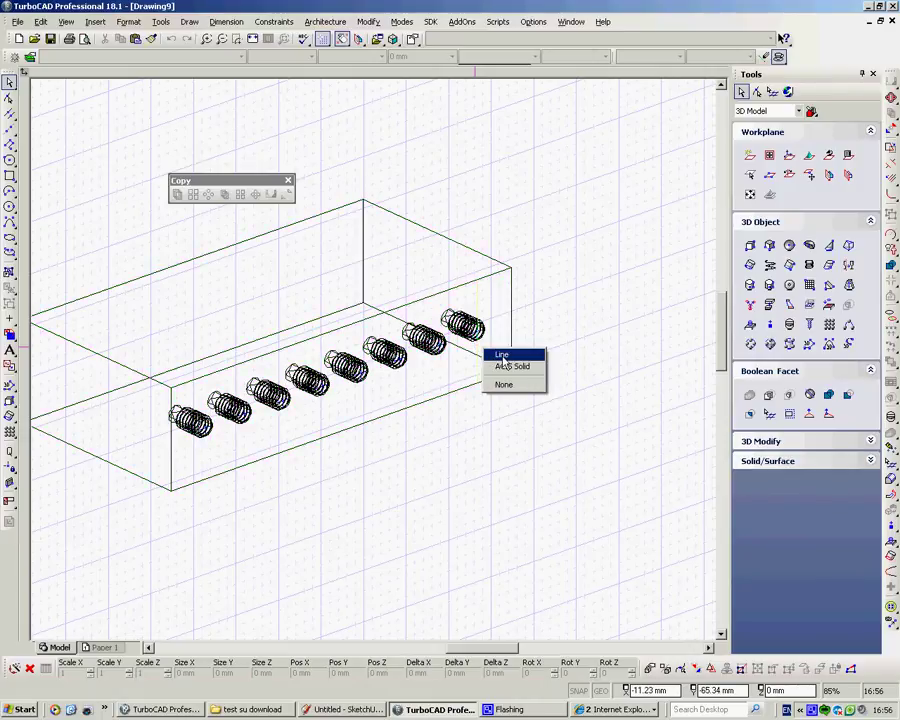
pyautogui.click(502, 352)
pyautogui.press('Escape')
pyautogui.scroll(-3, 412, 345)
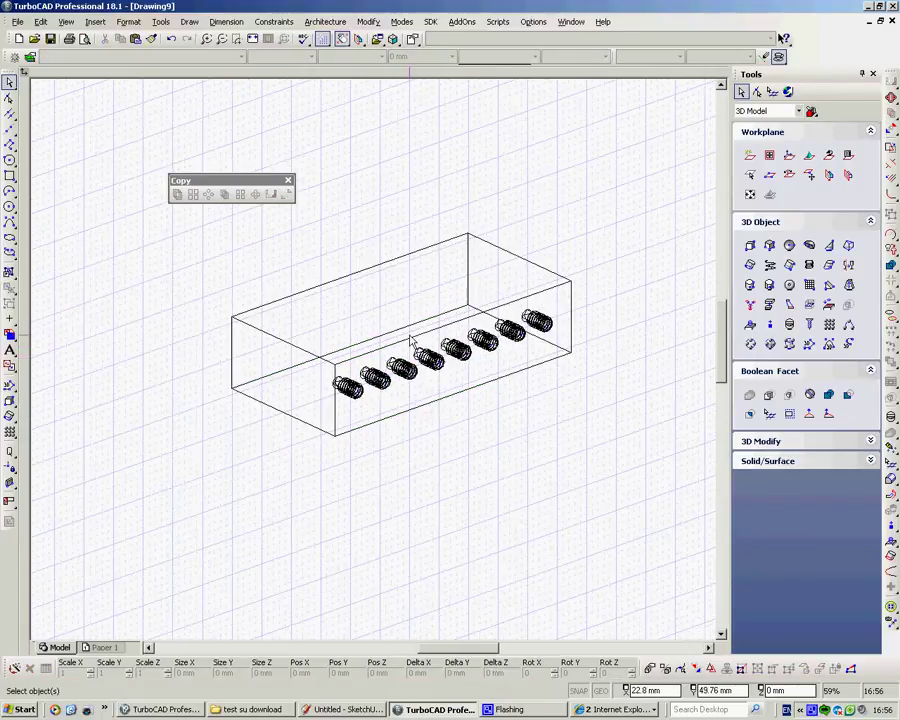
pyautogui.moveTo(376, 356); pyautogui.dragTo(380, 414, button='middle')
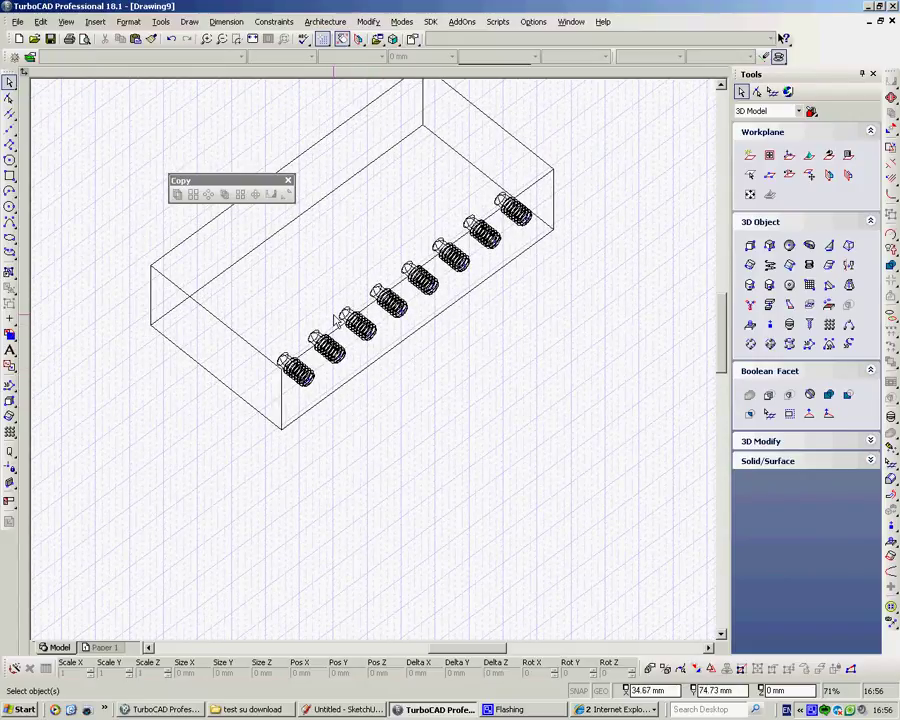
pyautogui.moveTo(406, 376); pyautogui.dragTo(398, 307, button='middle')
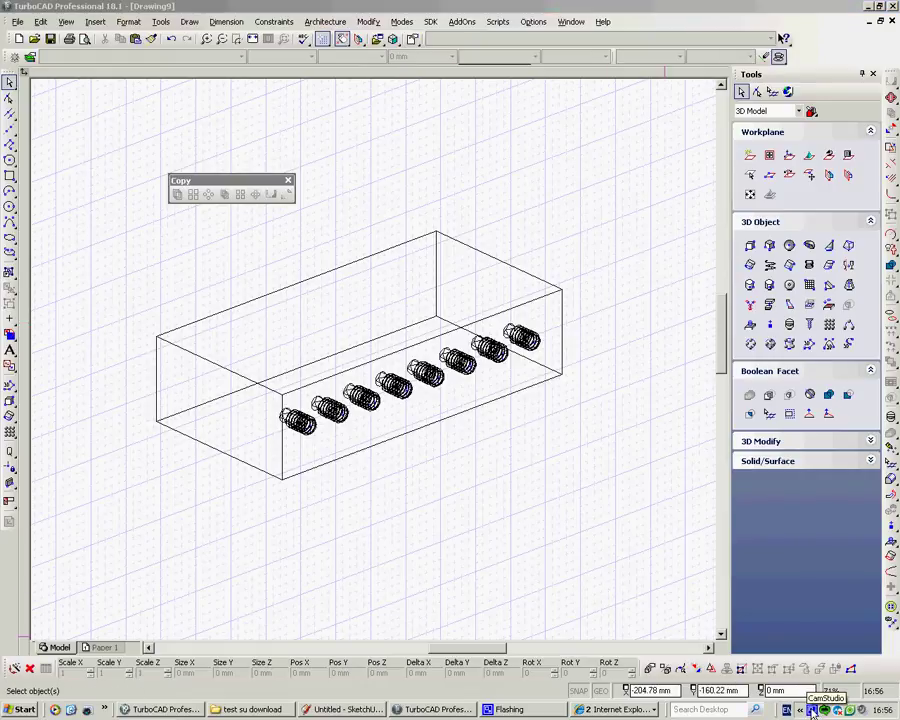
pyautogui.rightClick(812, 711)
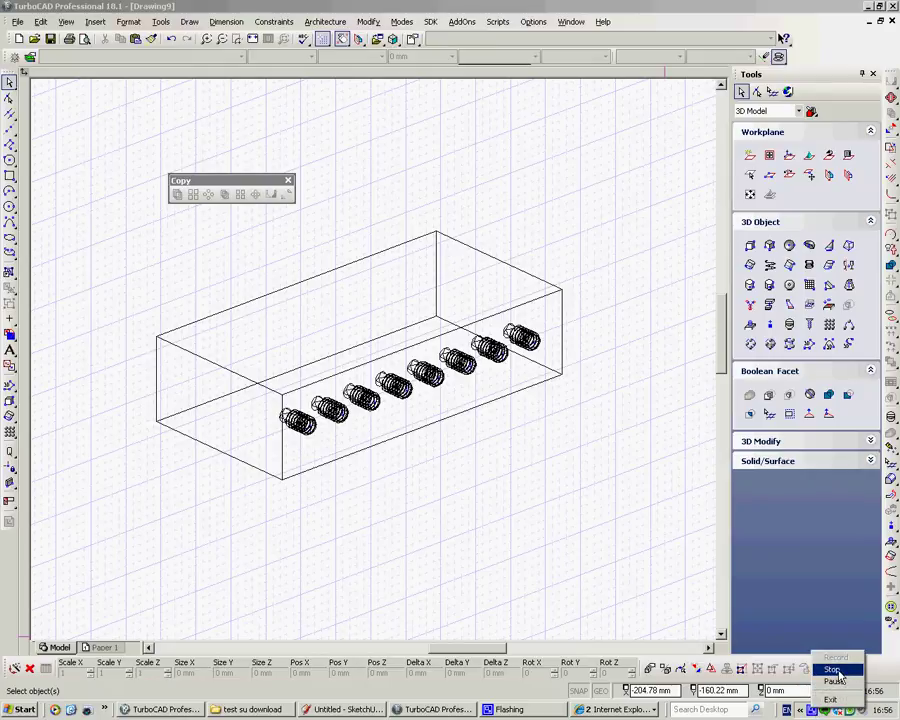